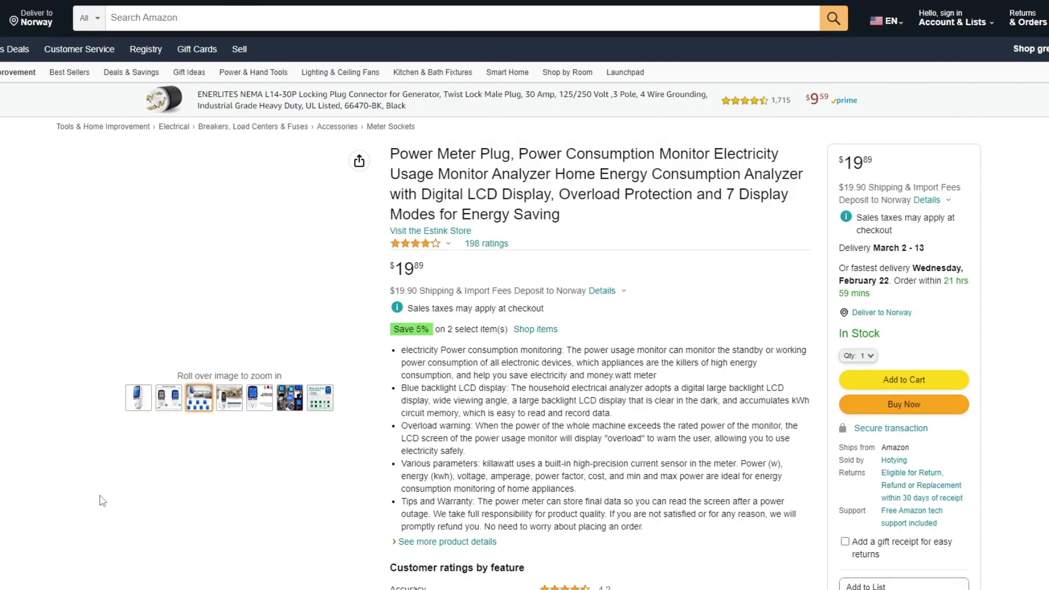
View the third product photo on the Amazon power meter listing.
{"action": "left_click", "coordinate": [198, 397]}
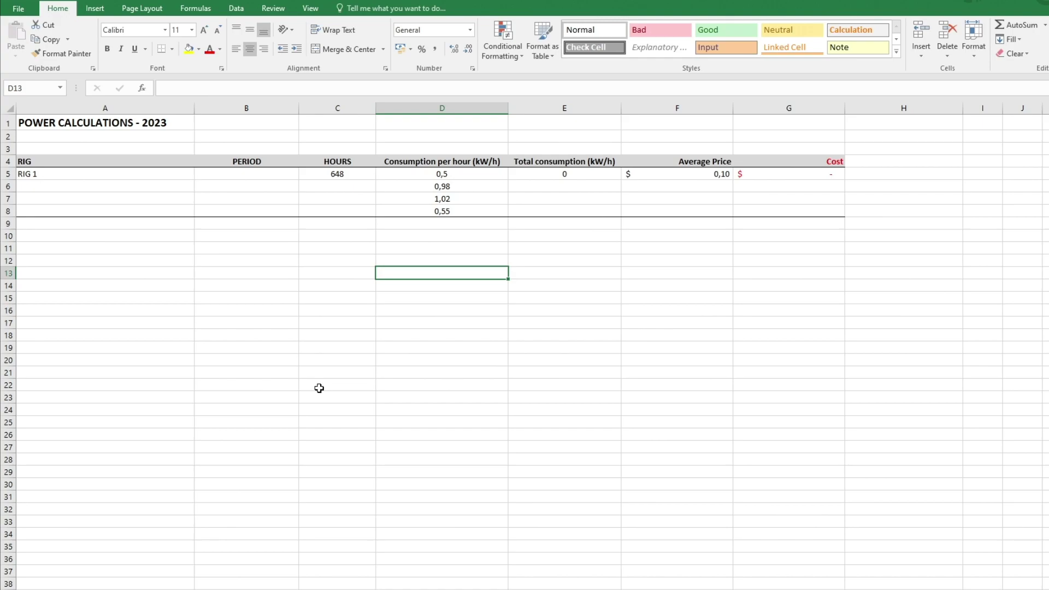
{"action": "left_click", "coordinate": [792, 173]}
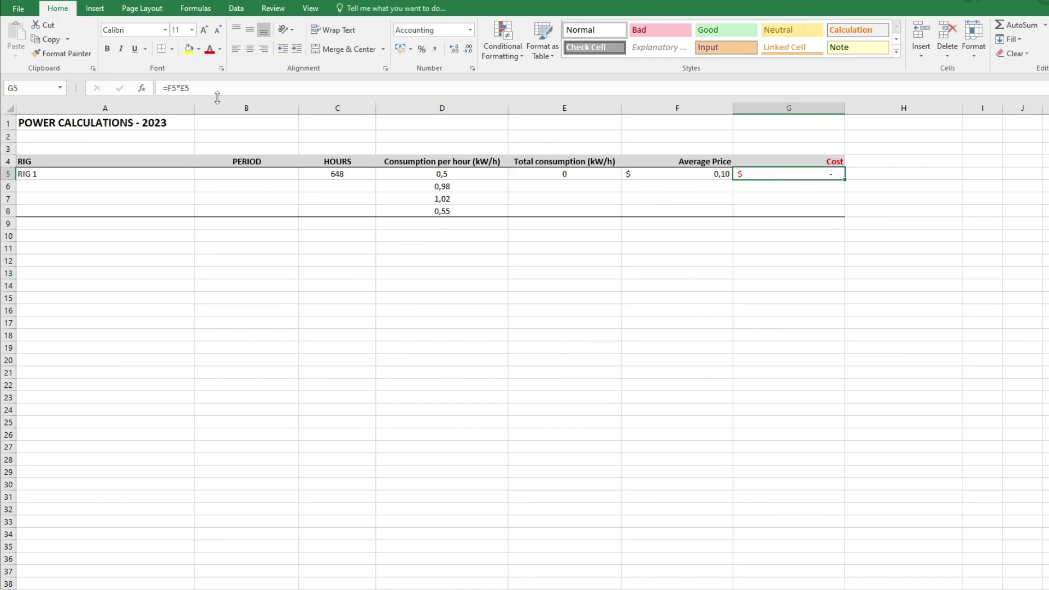
{"action": "left_click", "coordinate": [218, 89]}
{"action": "left_click", "coordinate": [456, 171]}
{"action": "key", "text": "F2"}
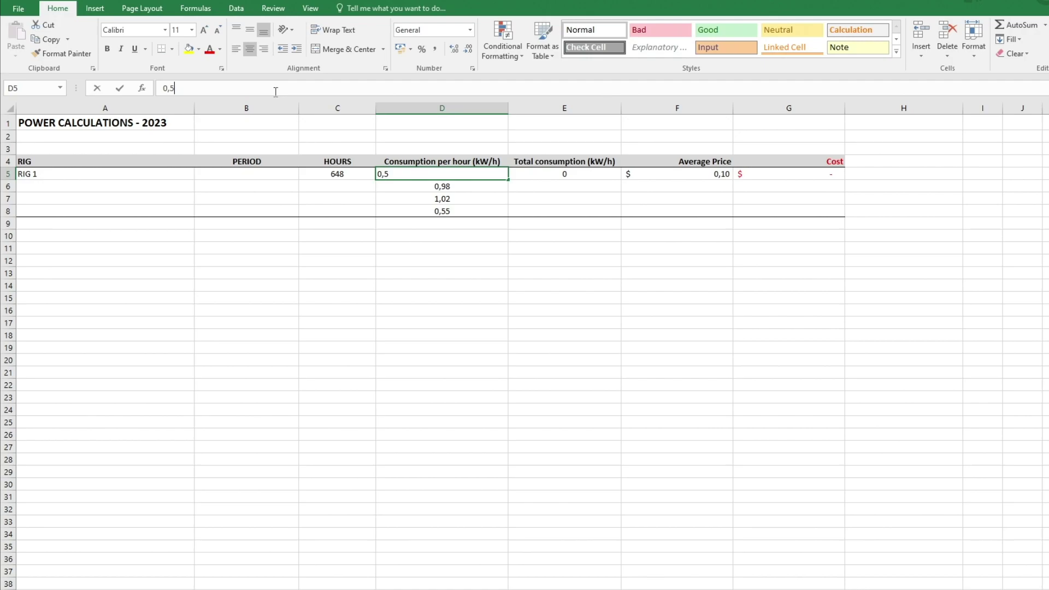
{"action": "left_click", "coordinate": [333, 173]}
{"action": "left_click_drag", "start_coordinate": [776, 173], "coordinate": [563, 174]}
{"action": "left_click", "coordinate": [618, 345]}
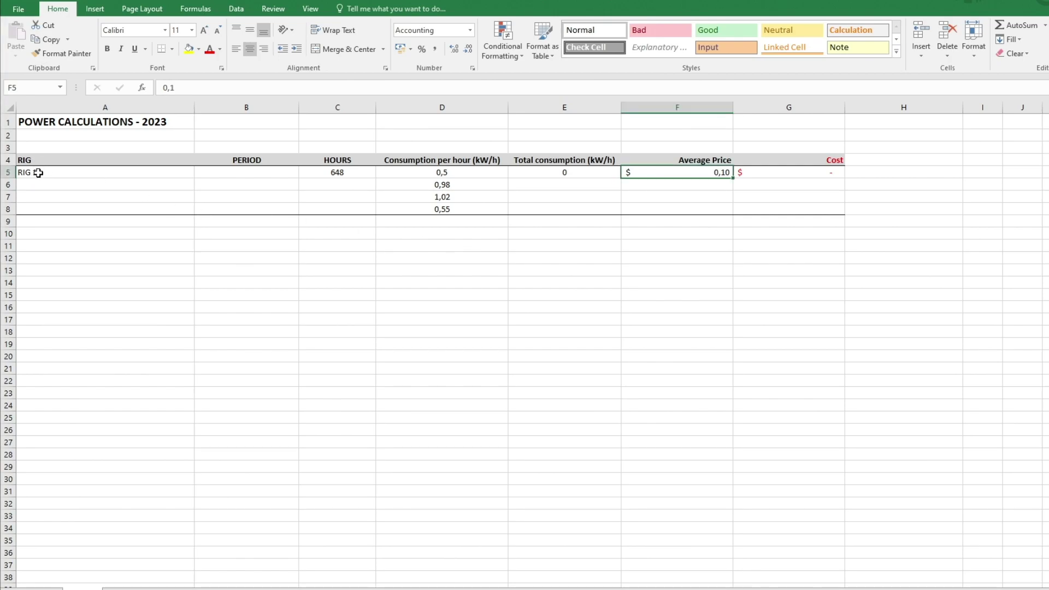
{"action": "left_click", "coordinate": [38, 173]}
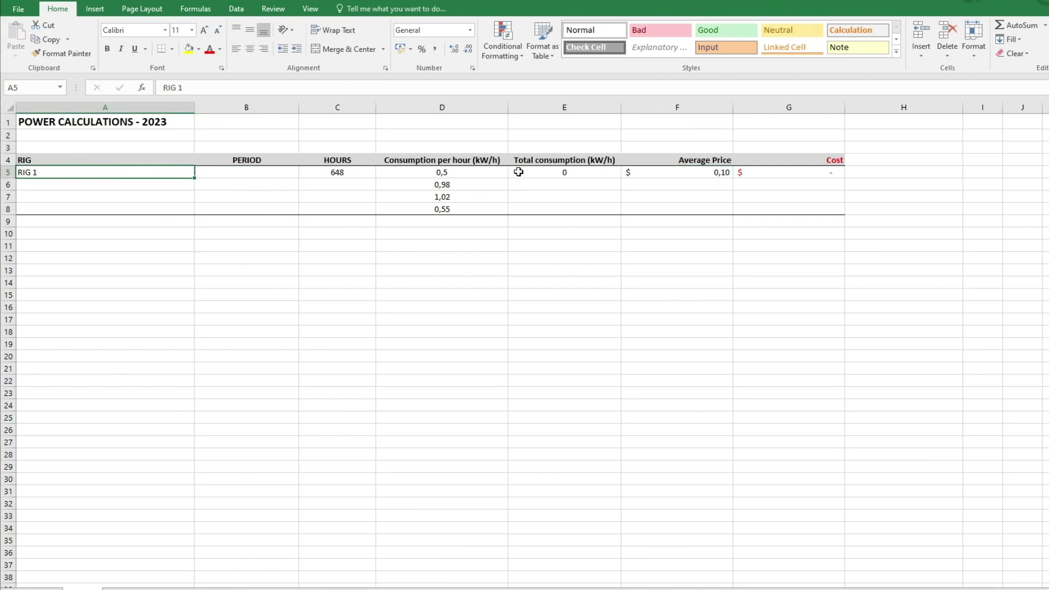
{"action": "left_click_drag", "start_coordinate": [437, 172], "coordinate": [449, 210]}
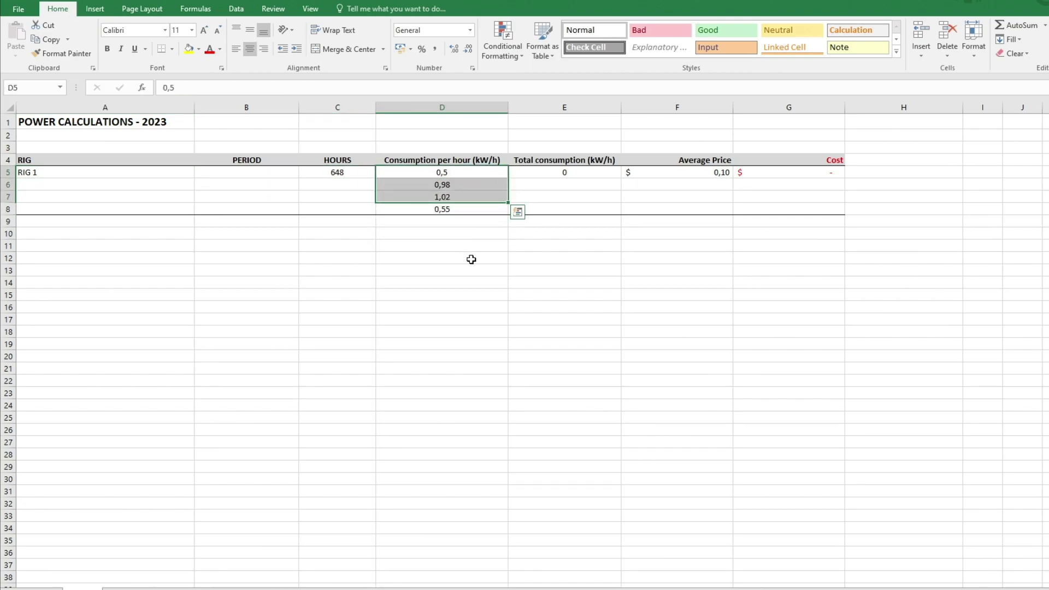
{"action": "left_click", "coordinate": [471, 266]}
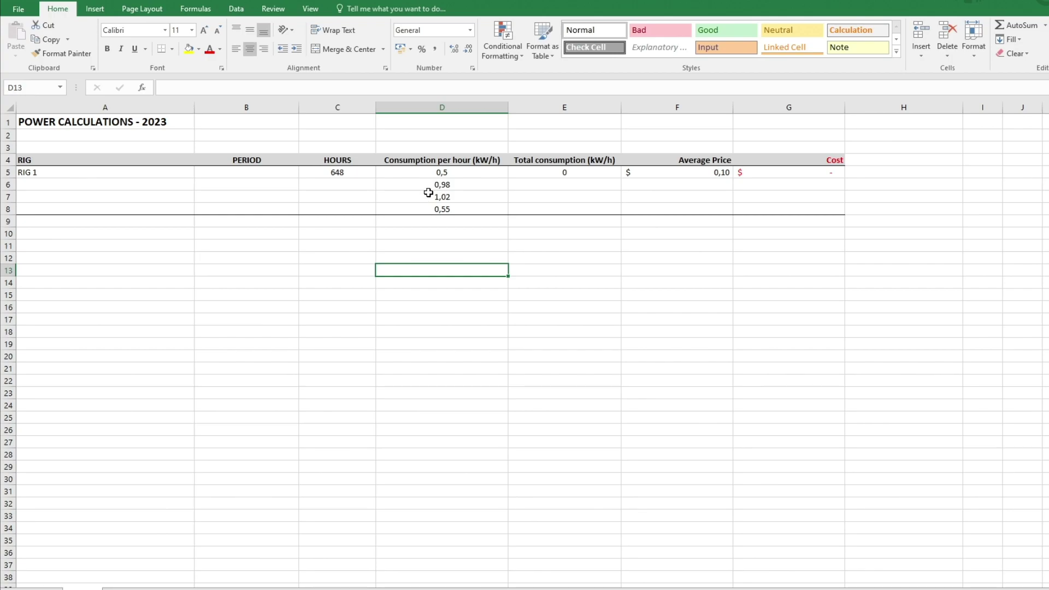
{"action": "left_click", "coordinate": [351, 174]}
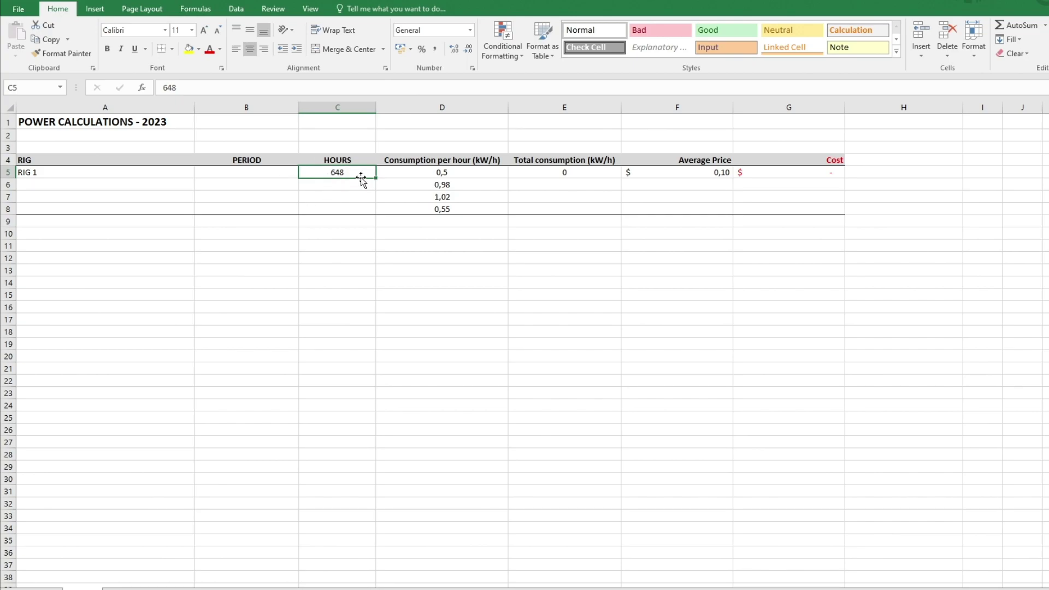
{"action": "left_click", "coordinate": [252, 172]}
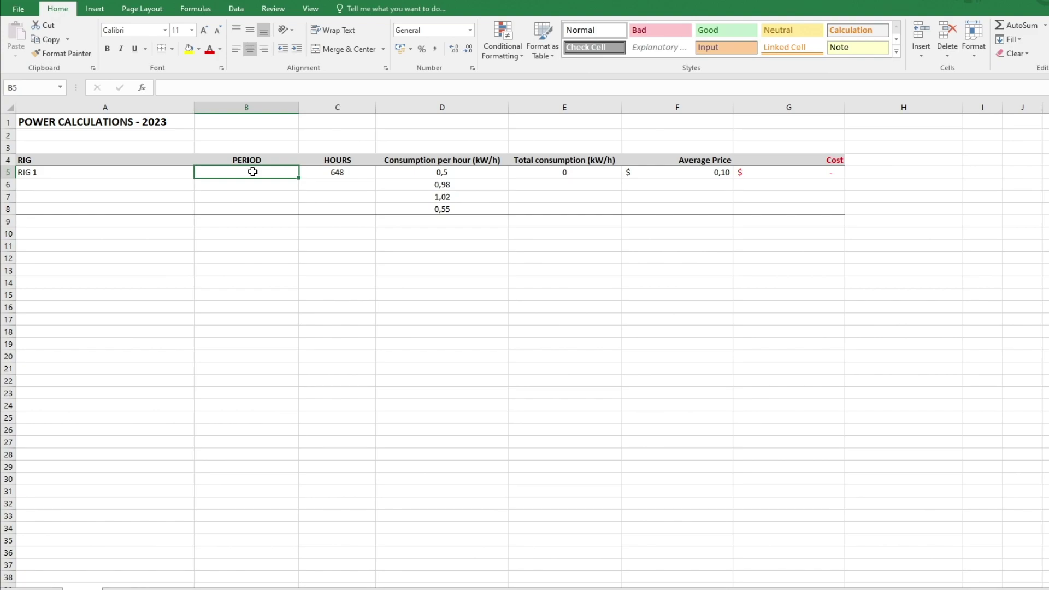
{"action": "left_click", "coordinate": [347, 172]}
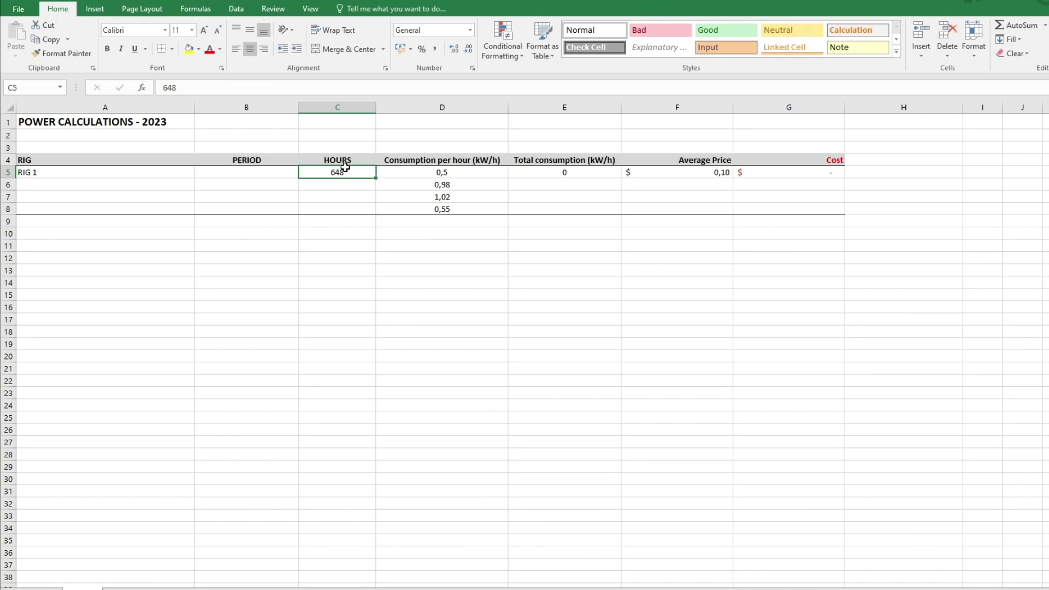
{"action": "left_click", "coordinate": [246, 171]}
{"action": "left_click", "coordinate": [350, 174]}
{"action": "left_click_drag", "start_coordinate": [458, 173], "coordinate": [470, 208]}
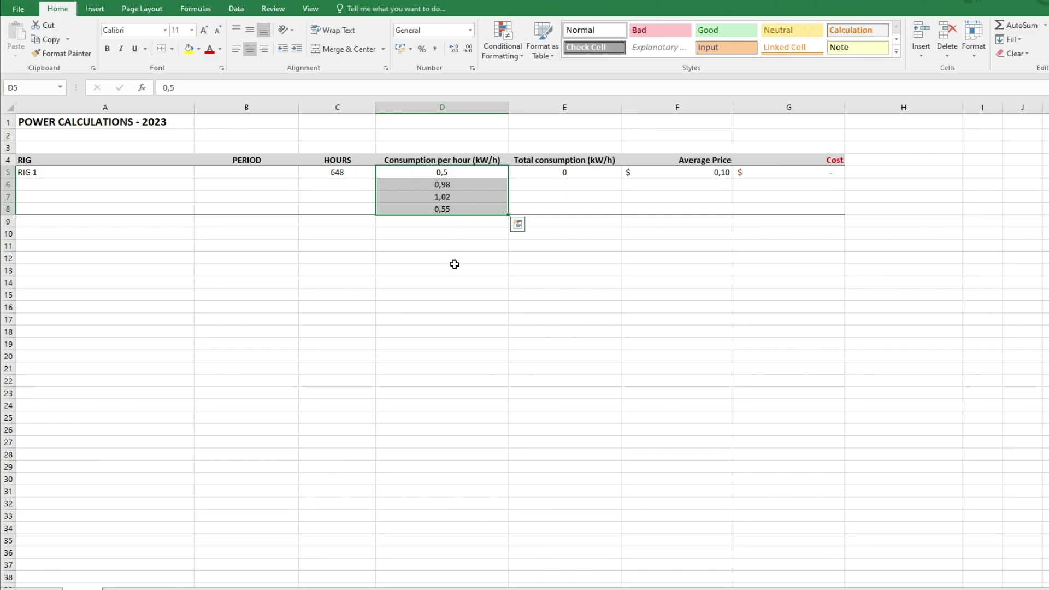
Enter =D5*C5 in E5 so RIG 1's total consumption reads 324.
{"action": "left_click", "coordinate": [558, 162]}
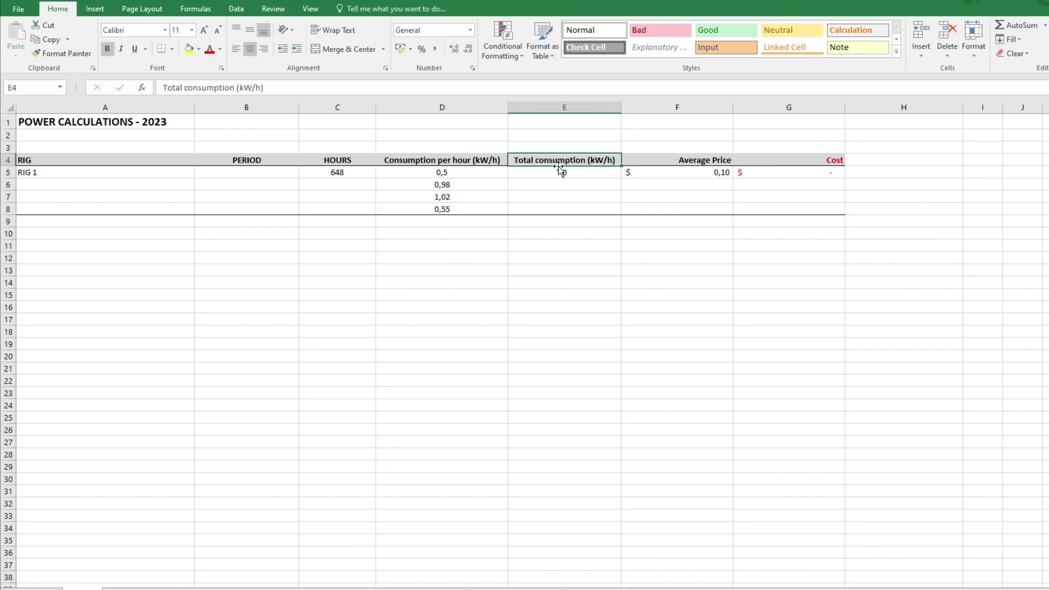
{"action": "left_click", "coordinate": [447, 171]}
{"action": "left_click", "coordinate": [330, 172]}
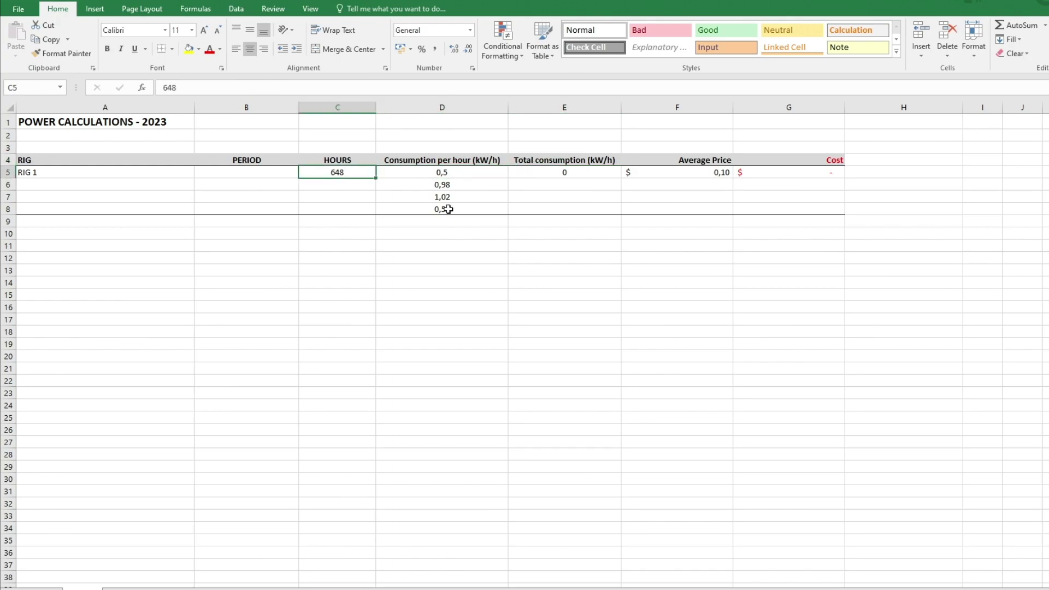
{"action": "left_click", "coordinate": [578, 175]}
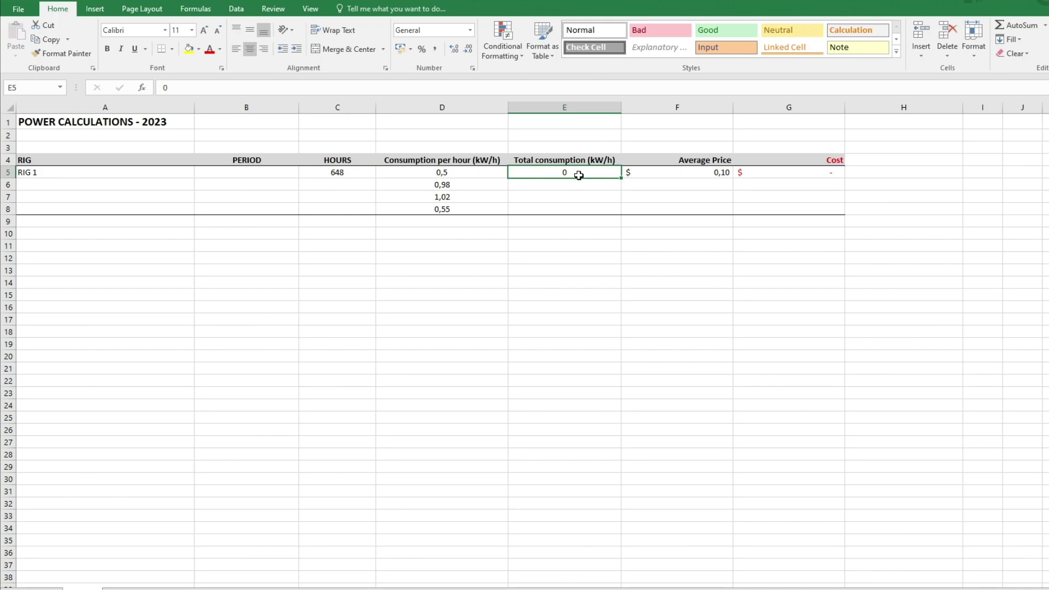
{"action": "type", "text": "="}
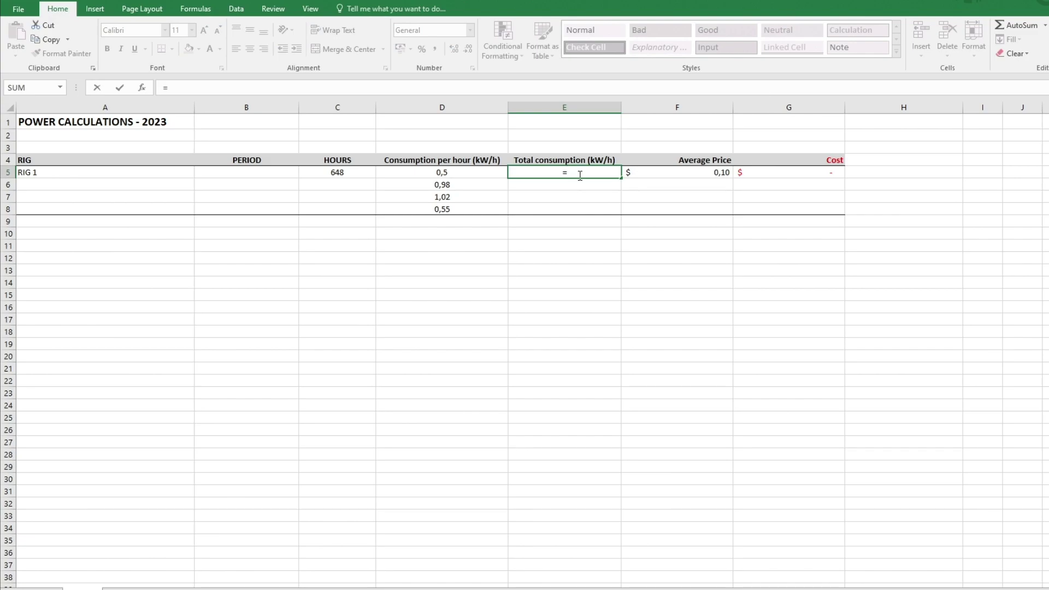
{"action": "left_click", "coordinate": [455, 175]}
{"action": "type", "text": "*"}
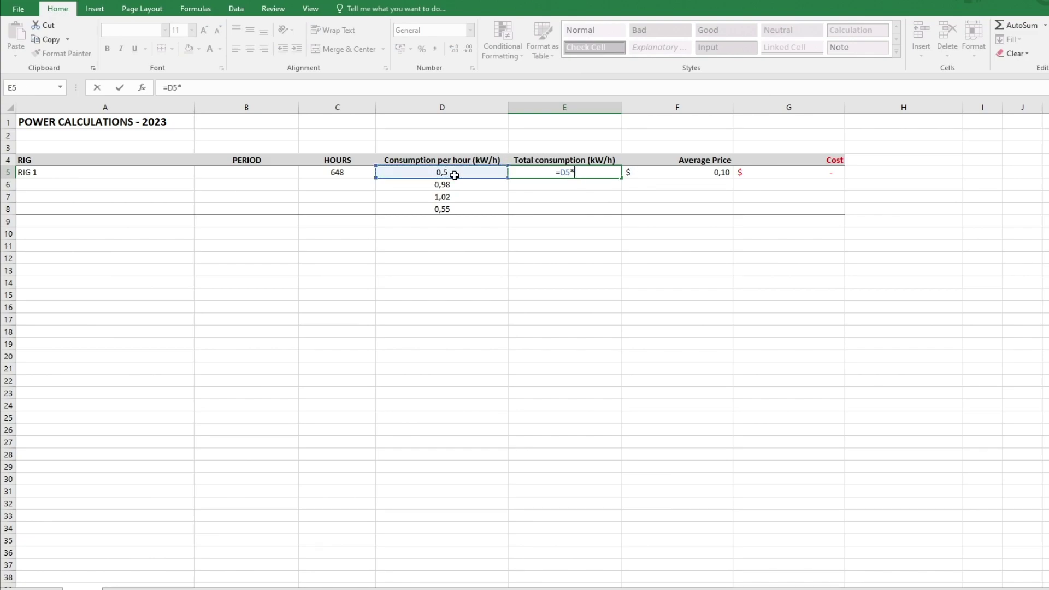
{"action": "left_click", "coordinate": [341, 173]}
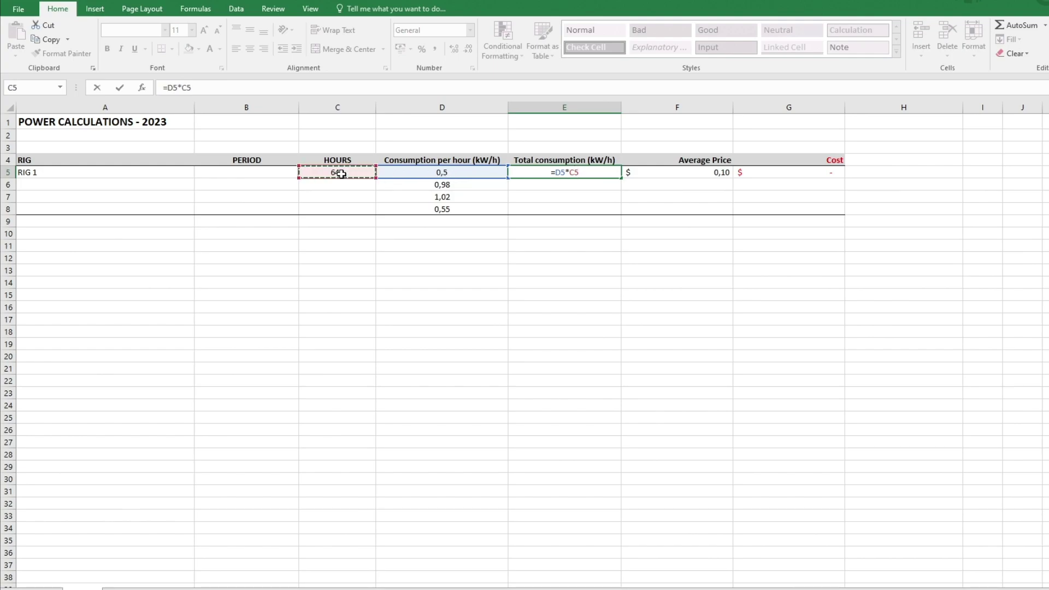
{"action": "key", "text": "Return"}
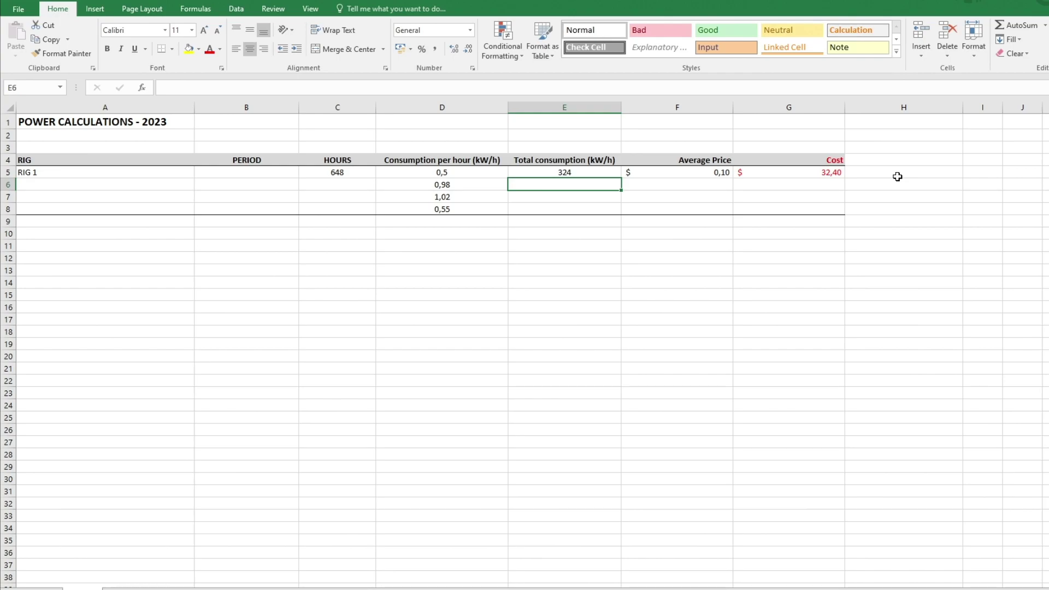
Re-confirm G5's =F5*E5 cost formula so it recalculates to $32,40.
{"action": "left_click", "coordinate": [842, 173]}
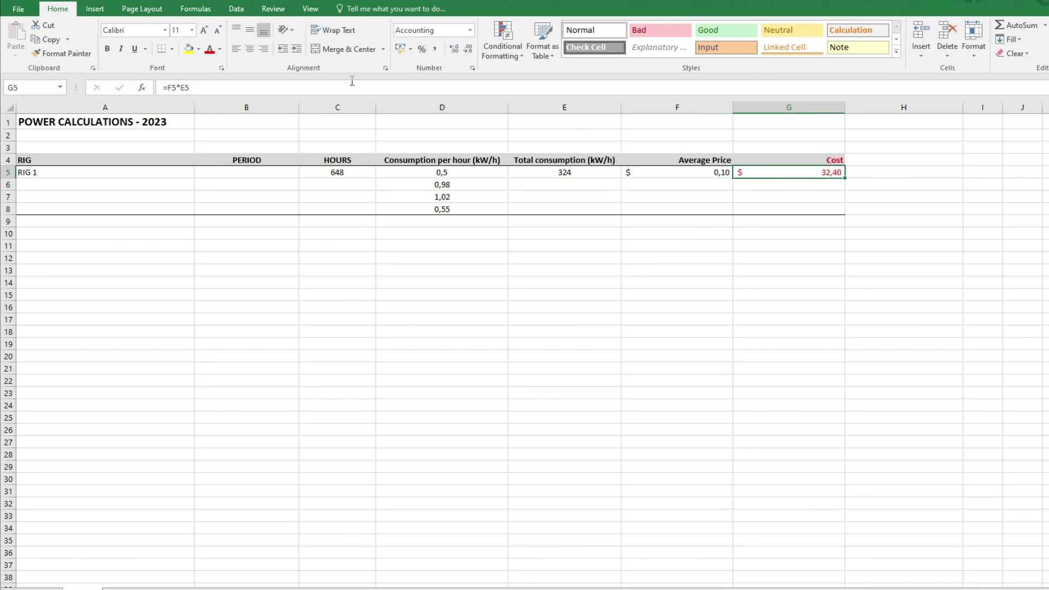
{"action": "key", "text": "F2"}
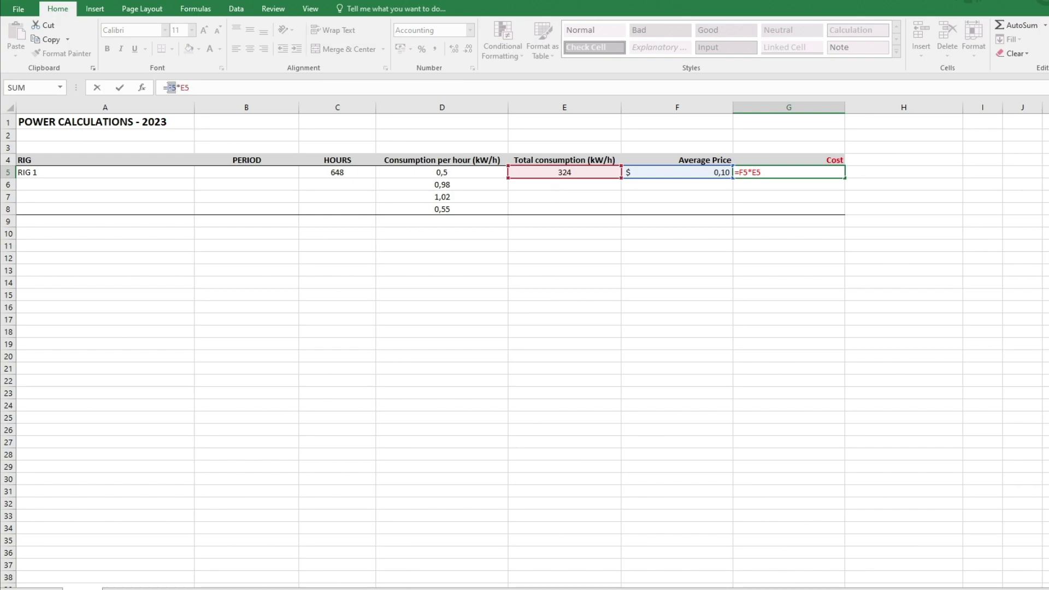
{"action": "left_click", "coordinate": [211, 87]}
{"action": "left_click", "coordinate": [653, 269]}
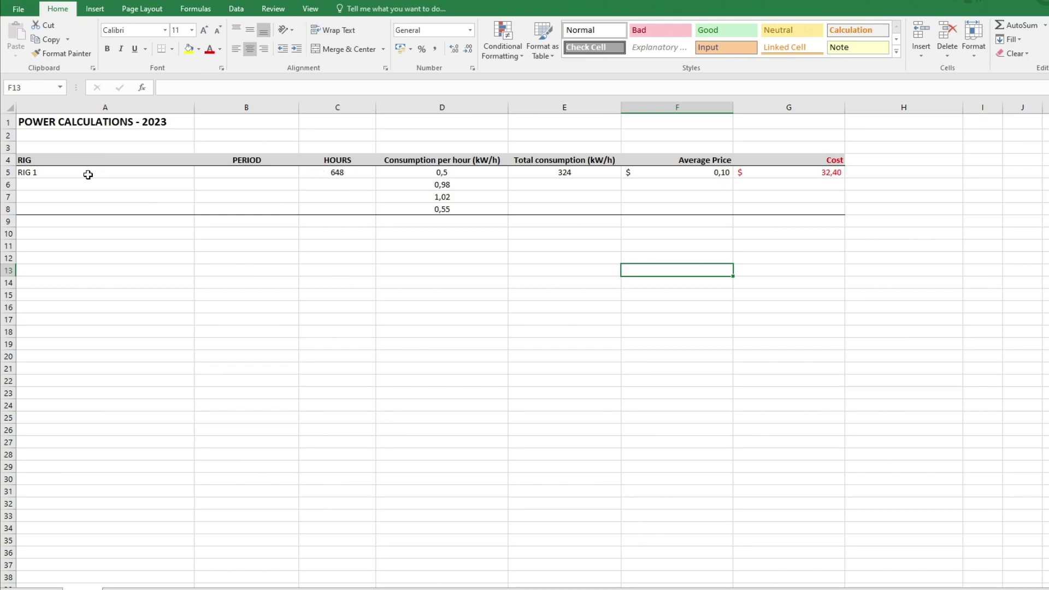
Fill the rig names RIG 2, RIG 3 and RIG 4 down column A to row 8.
{"action": "left_click", "coordinate": [37, 172]}
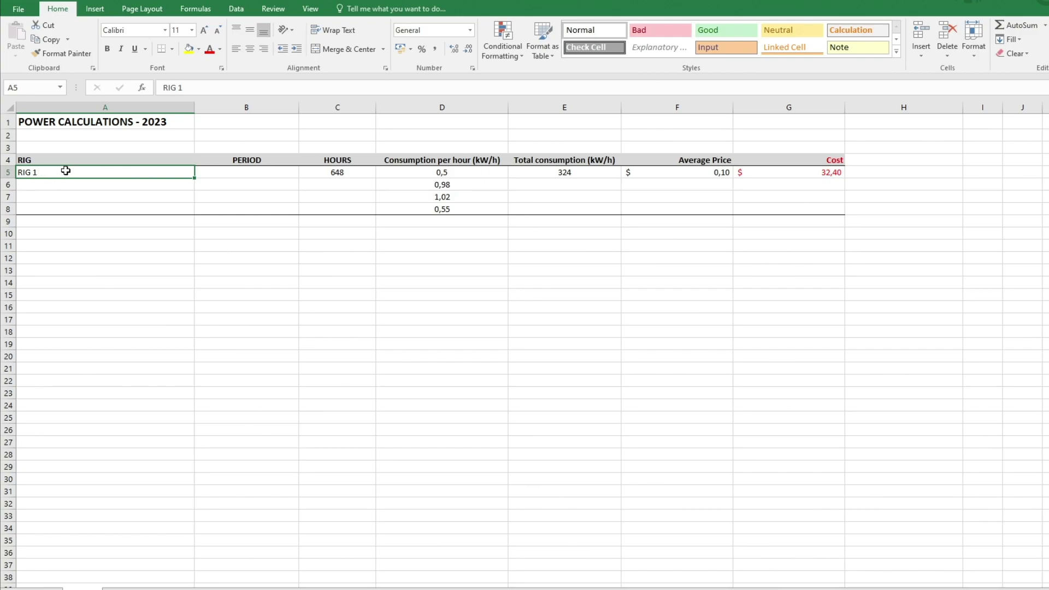
{"action": "left_click", "coordinate": [48, 185]}
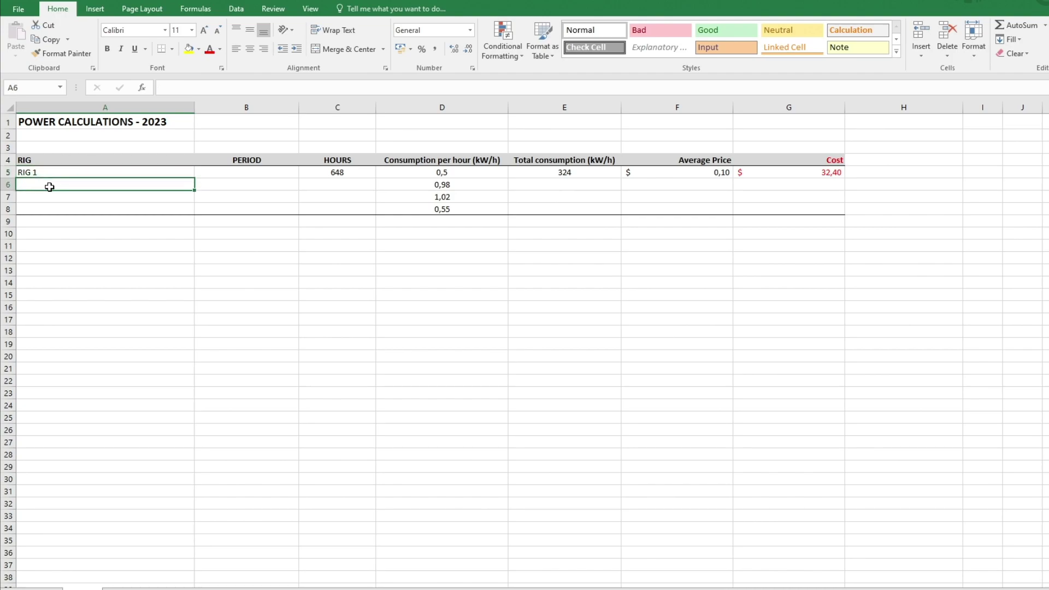
{"action": "left_click", "coordinate": [29, 200]}
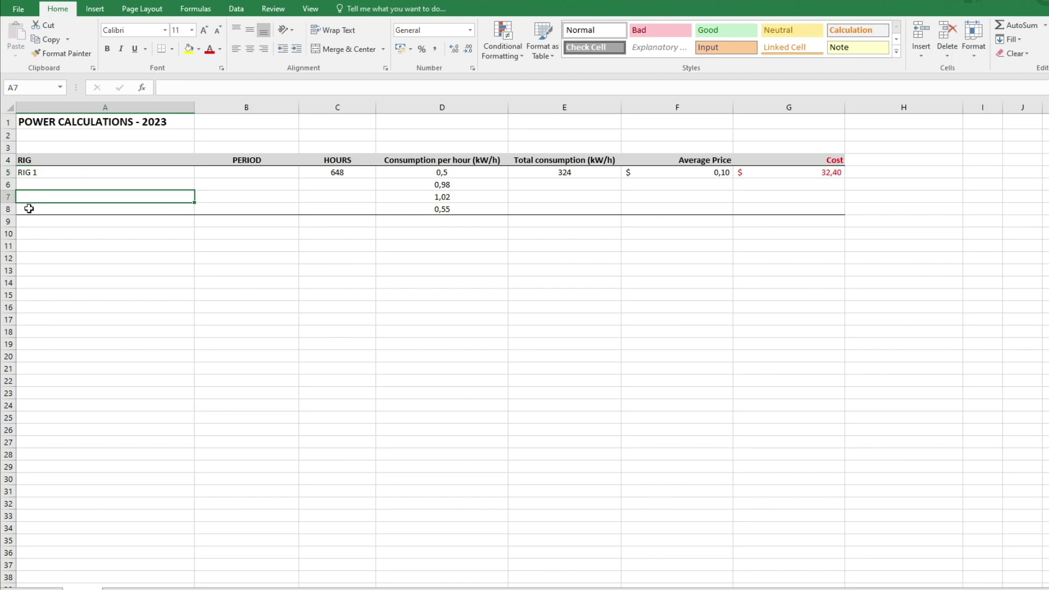
{"action": "left_click", "coordinate": [28, 209]}
{"action": "left_click", "coordinate": [47, 171]}
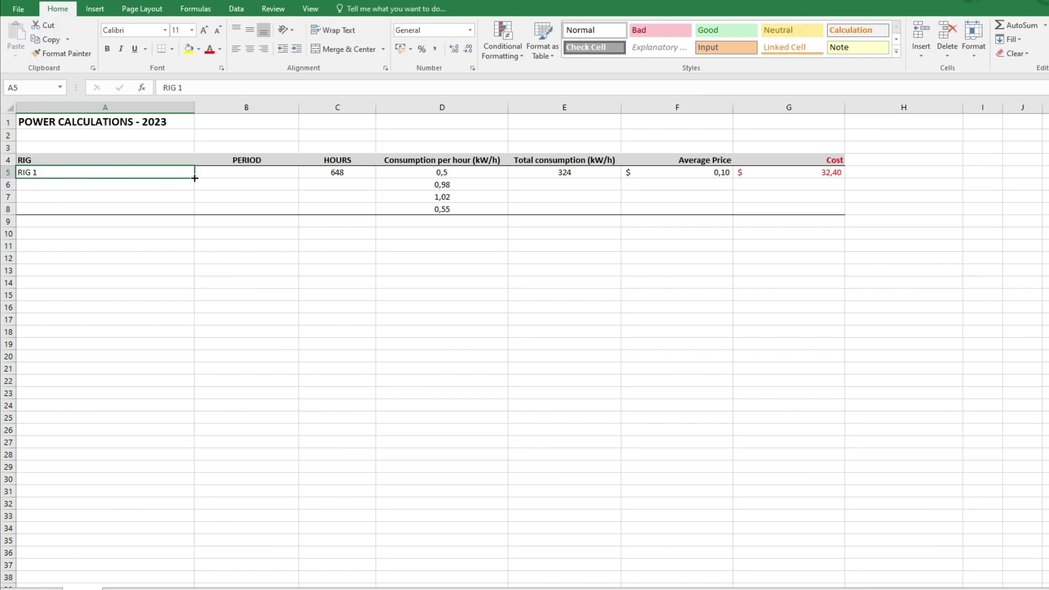
{"action": "left_click_drag", "start_coordinate": [195, 178], "coordinate": [191, 210]}
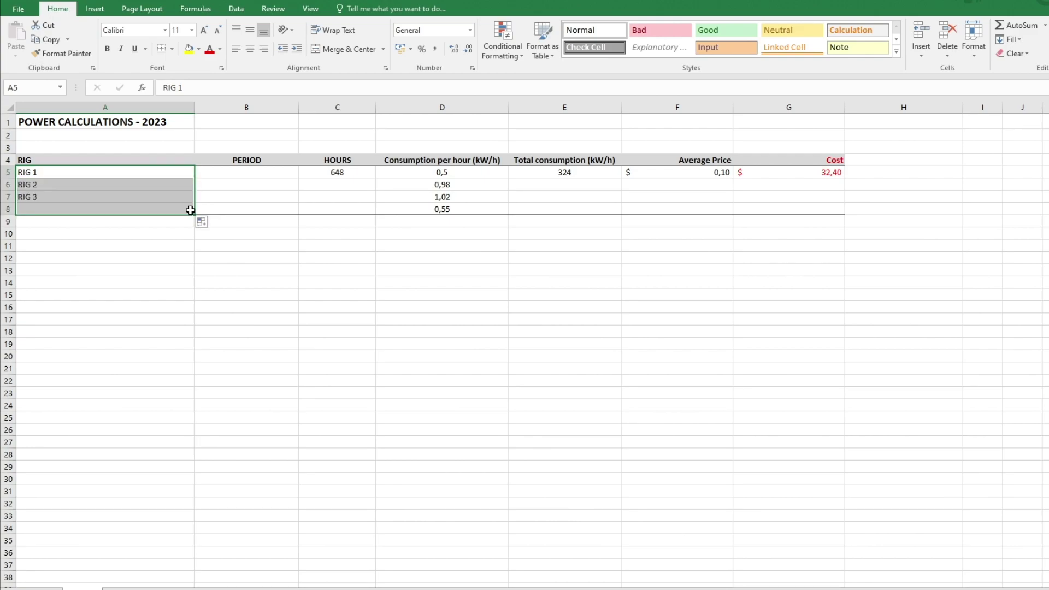
{"action": "left_click", "coordinate": [162, 265]}
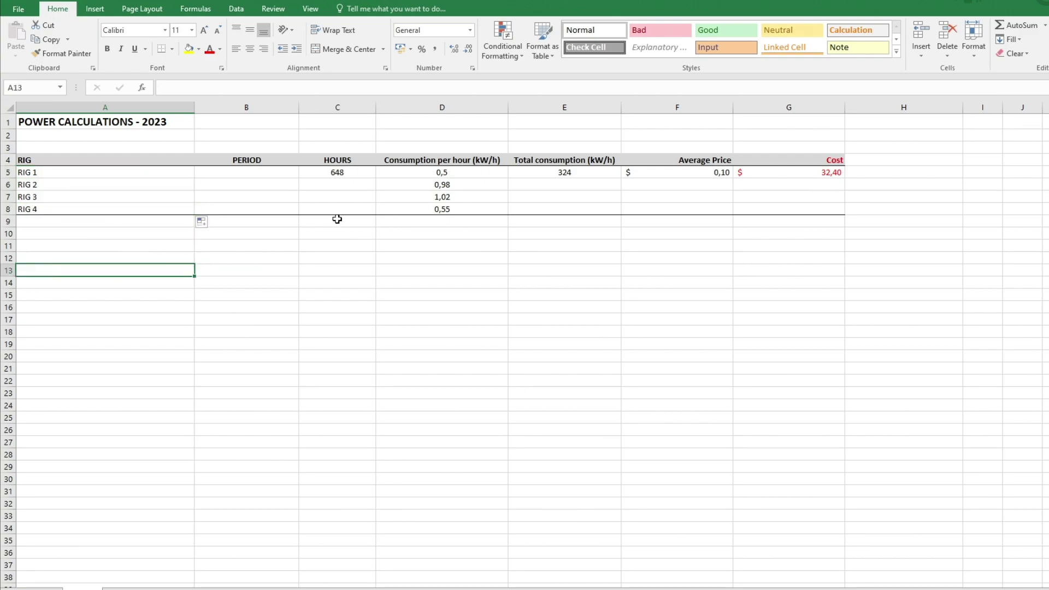
{"action": "left_click", "coordinate": [358, 176]}
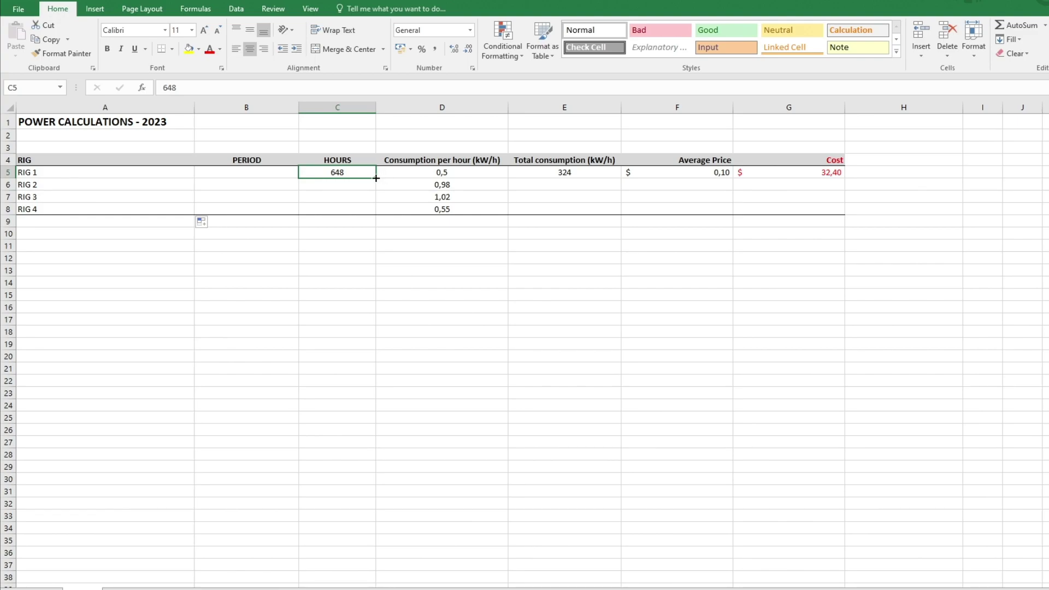
Fill 648 hours, the $0,10 price and the cost formula down to rows 6–8.
{"action": "left_click_drag", "start_coordinate": [376, 185], "coordinate": [380, 210]}
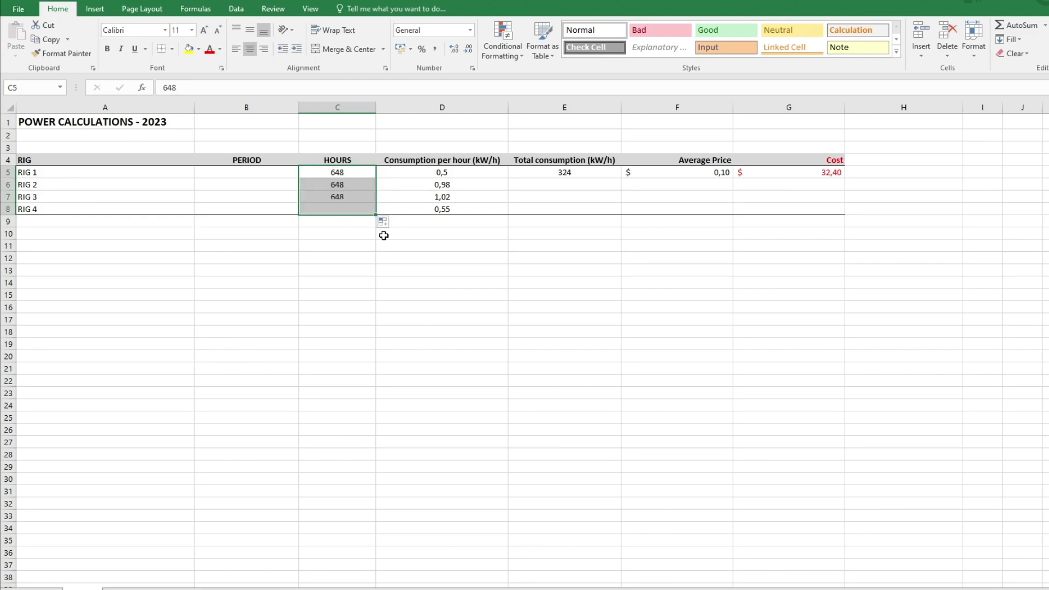
{"action": "left_click", "coordinate": [452, 314]}
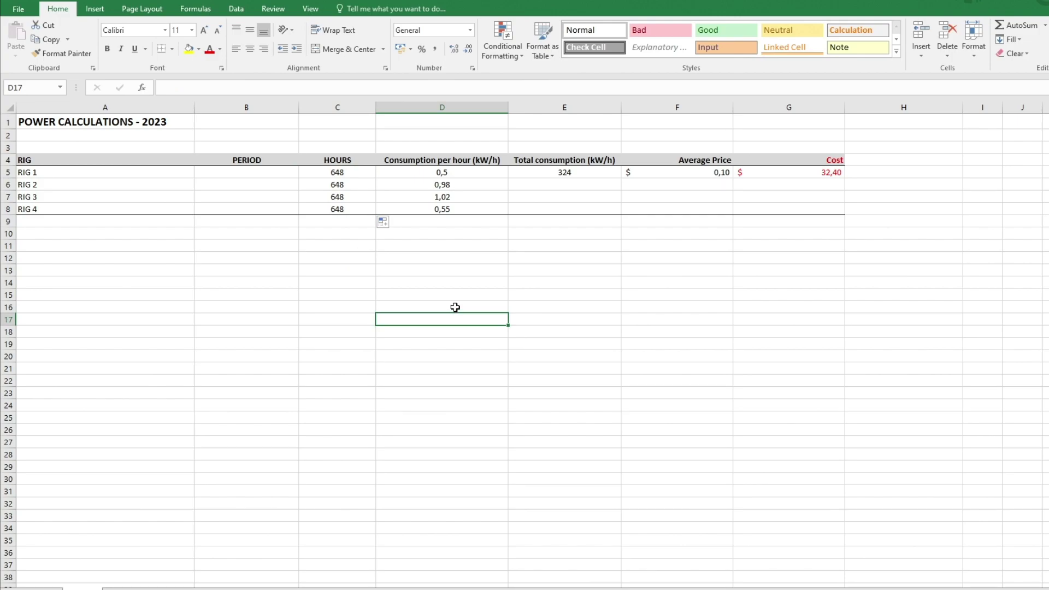
{"action": "left_click", "coordinate": [710, 175]}
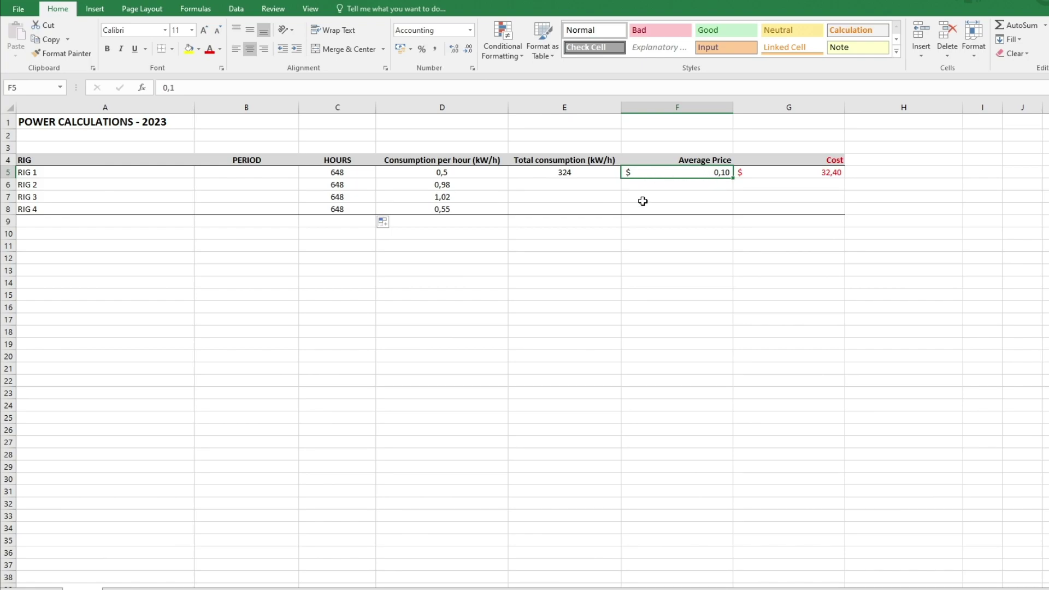
{"action": "left_click_drag", "start_coordinate": [734, 181], "coordinate": [735, 212]}
{"action": "left_click", "coordinate": [775, 286]}
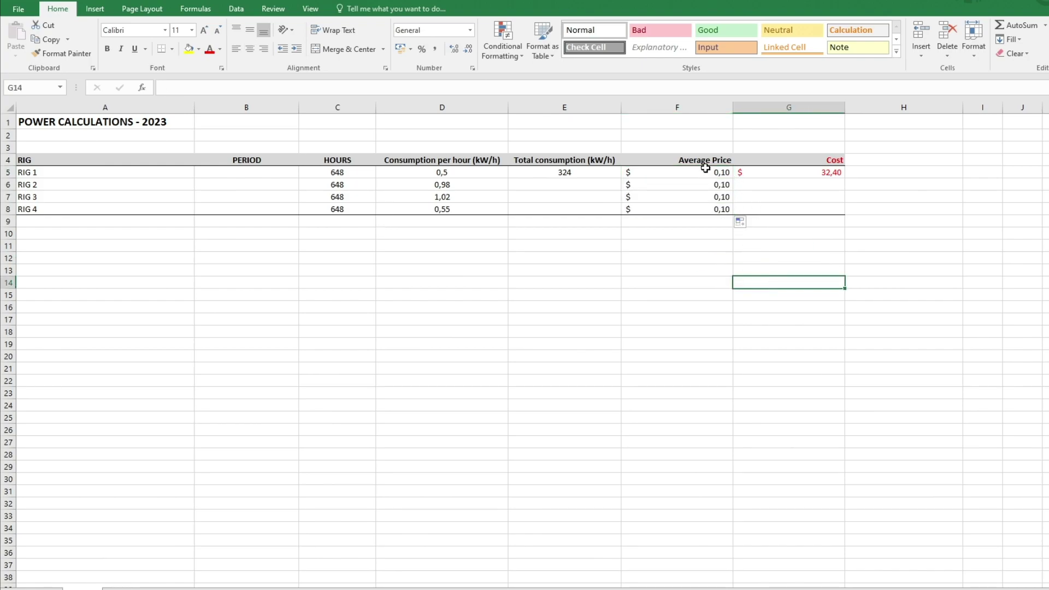
{"action": "left_click", "coordinate": [833, 171]}
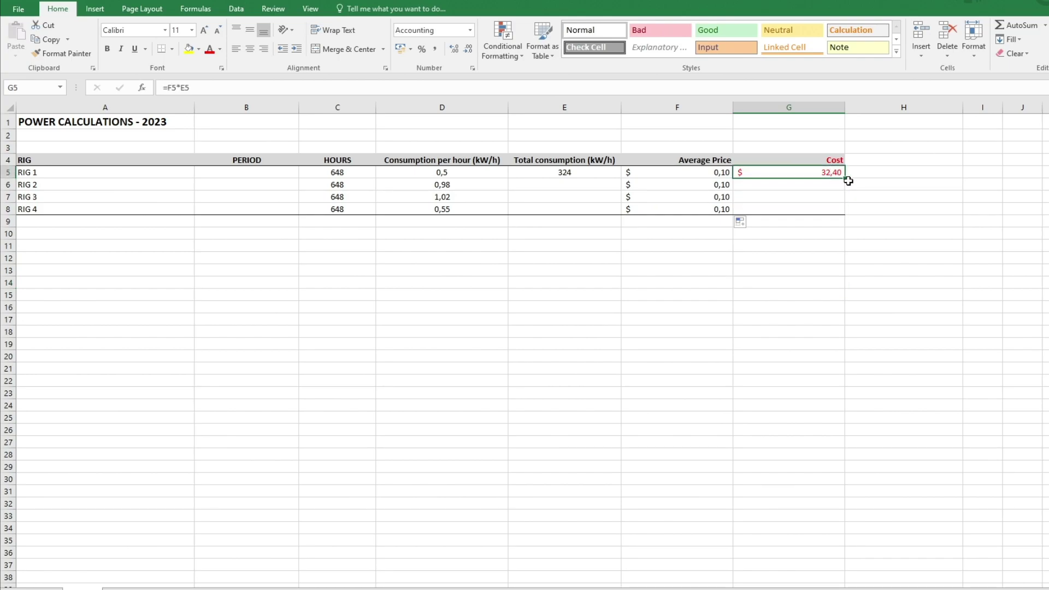
{"action": "left_click_drag", "start_coordinate": [844, 179], "coordinate": [841, 211]}
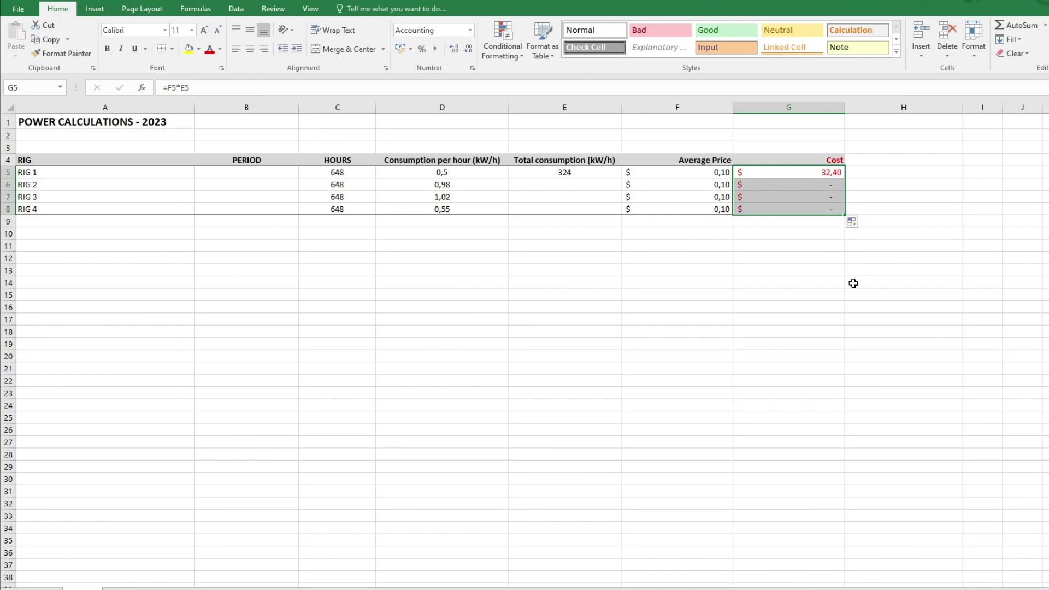
{"action": "left_click", "coordinate": [834, 295]}
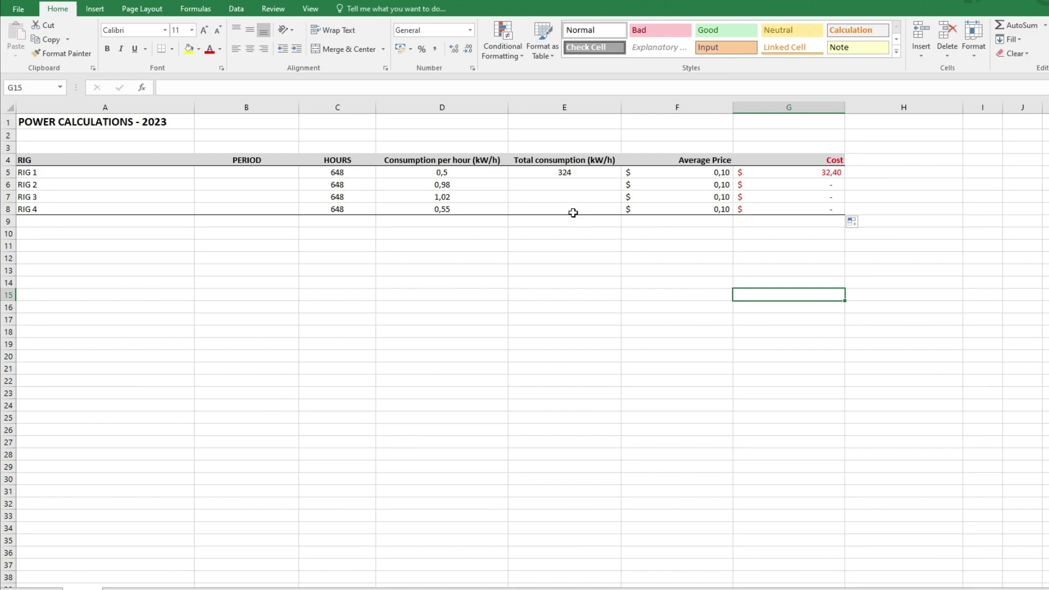
Fill =D5*C5 down to E8, giving 635,04, 660,96 and 356,4 kW/h.
{"action": "left_click", "coordinate": [576, 173]}
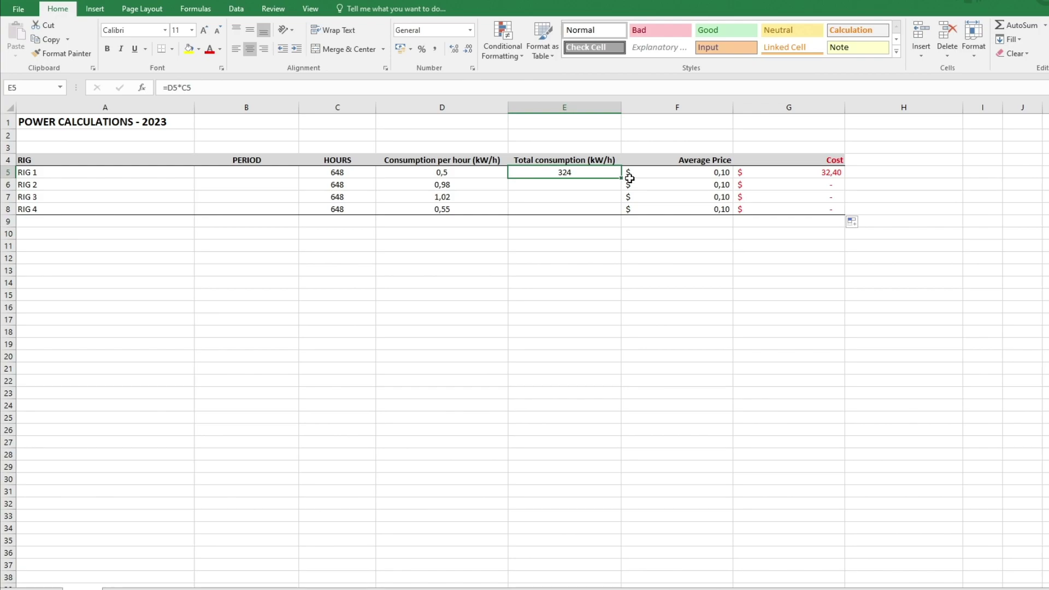
{"action": "left_click_drag", "start_coordinate": [621, 178], "coordinate": [623, 214]}
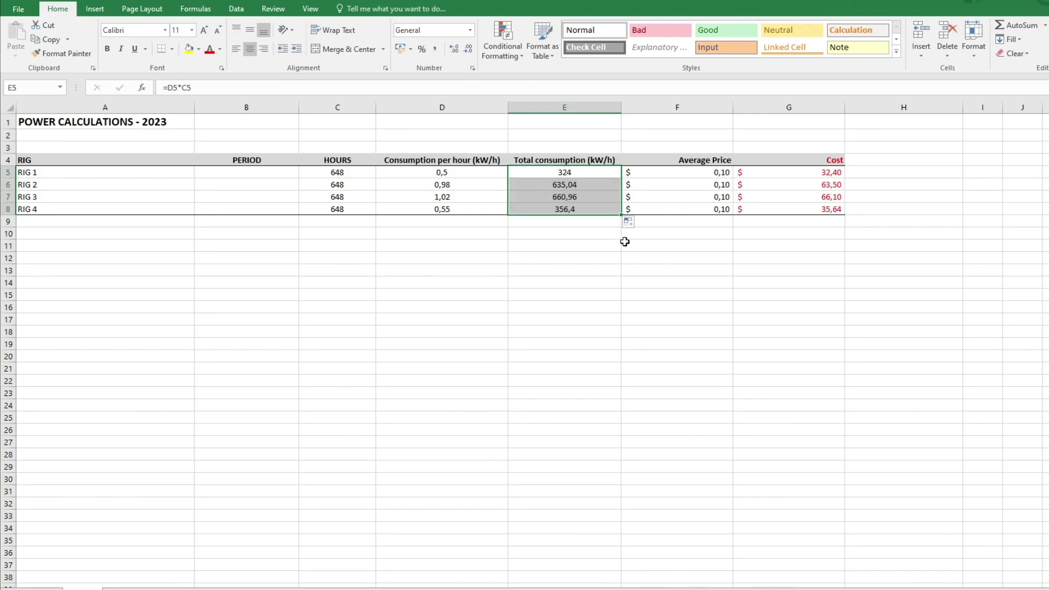
{"action": "left_click", "coordinate": [609, 294]}
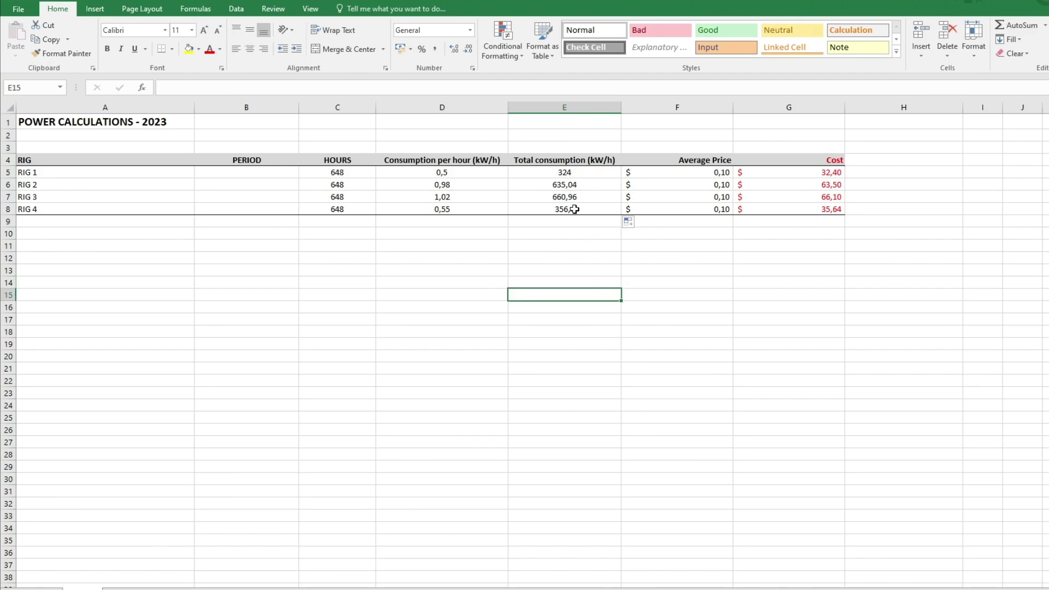
{"action": "left_click", "coordinate": [573, 172]}
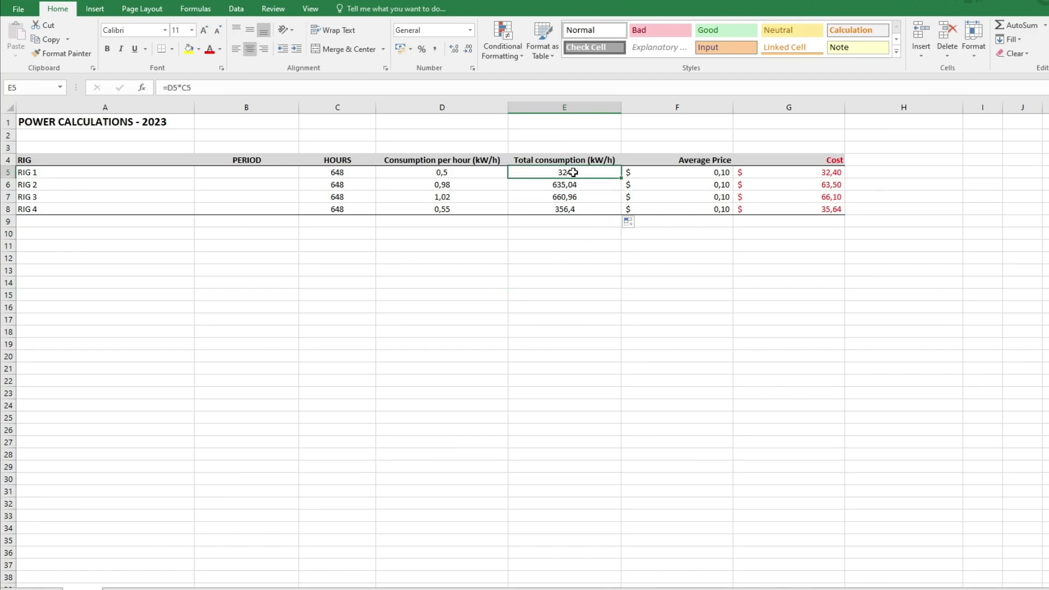
{"action": "left_click", "coordinate": [250, 86]}
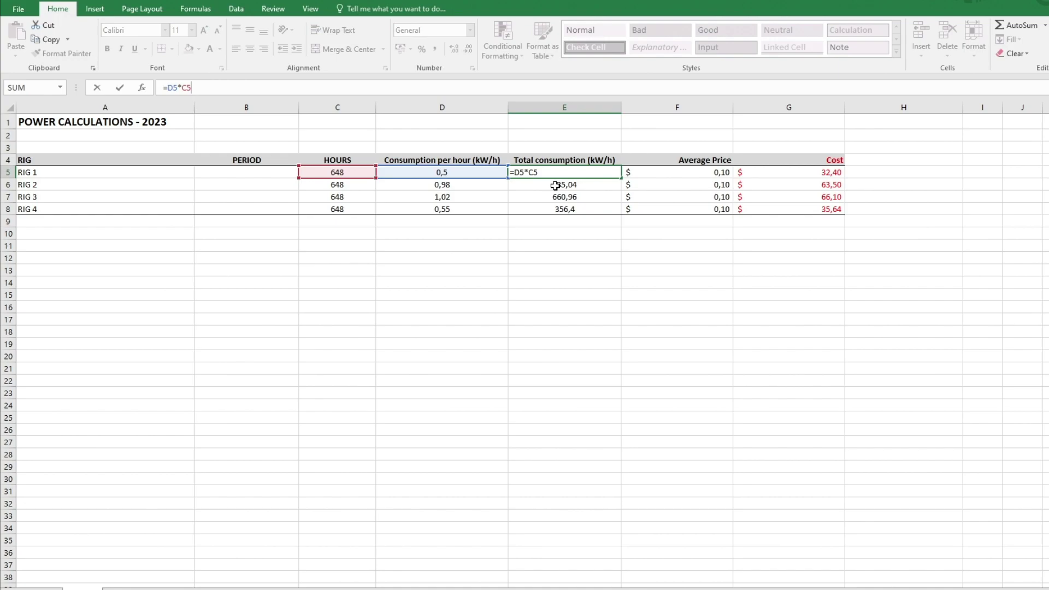
{"action": "left_click", "coordinate": [581, 266]}
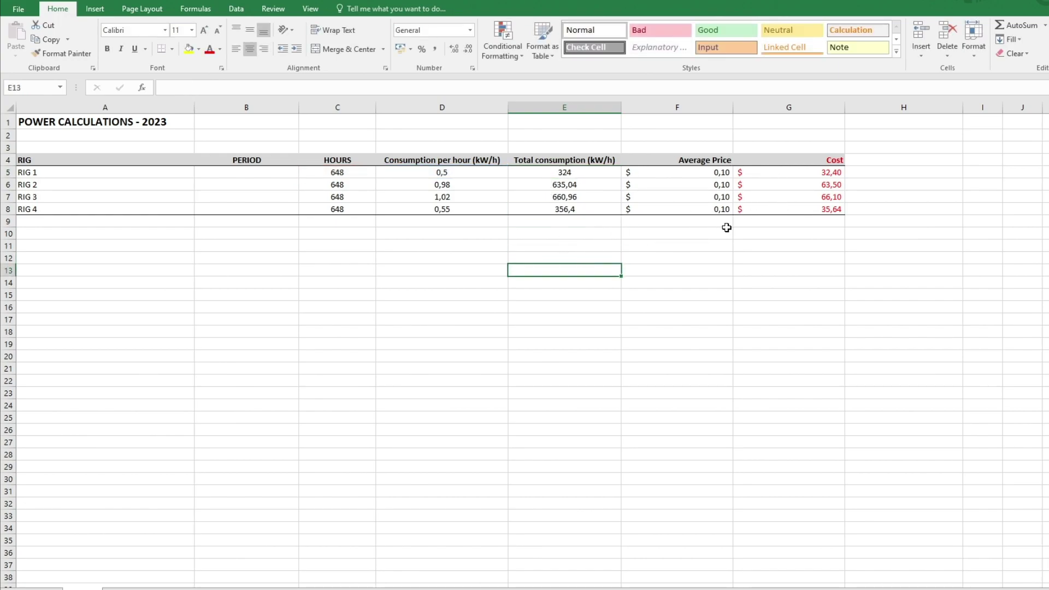
Enter =SUM(E5:E8) in E9 for a 1976,4 kW/h consumption total.
{"action": "left_click", "coordinate": [558, 221]}
{"action": "type", "text": "="}
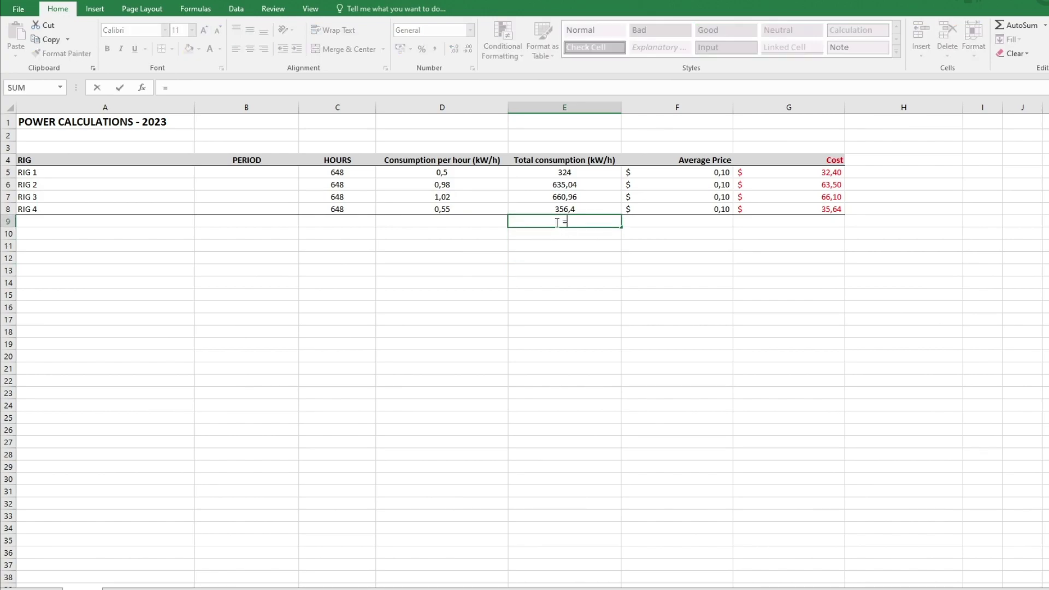
{"action": "type", "text": "sum"}
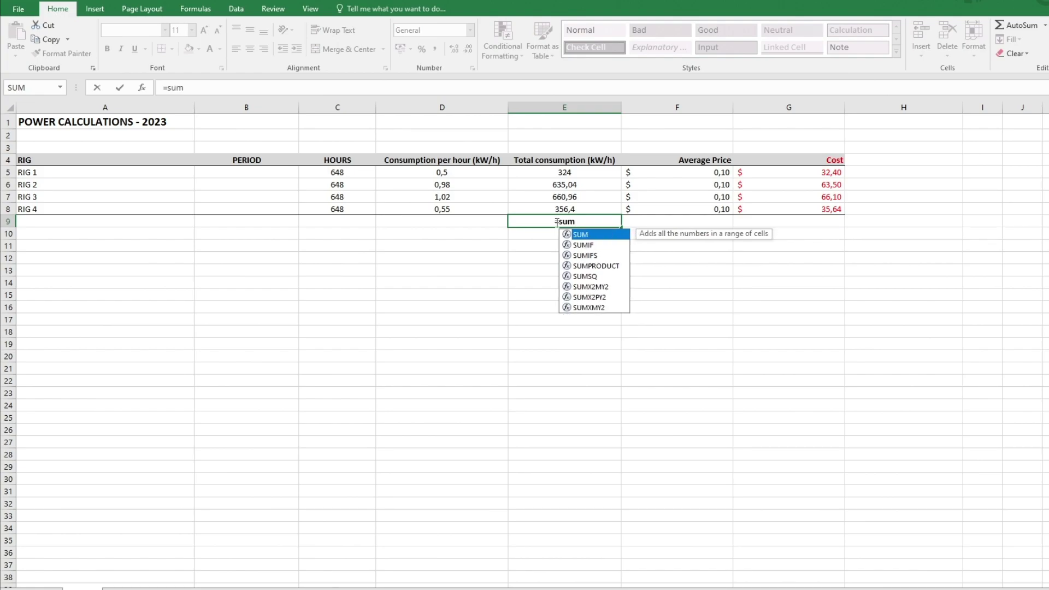
{"action": "key", "text": "BackSpace"}
{"action": "key", "text": "BackSpace"}
{"action": "key", "text": "BackSpace"}
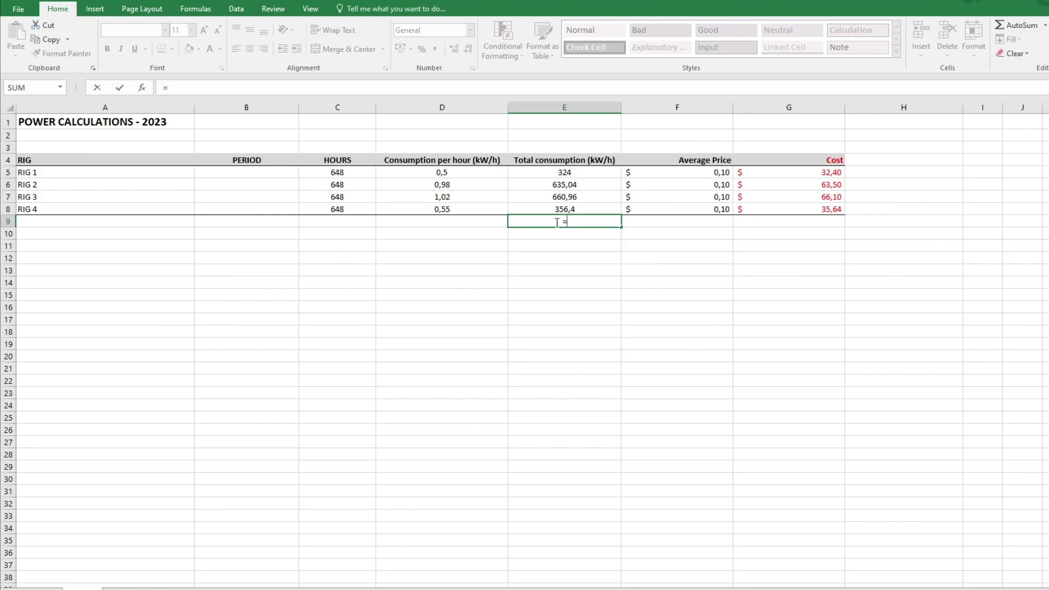
{"action": "type", "text": "SUM"}
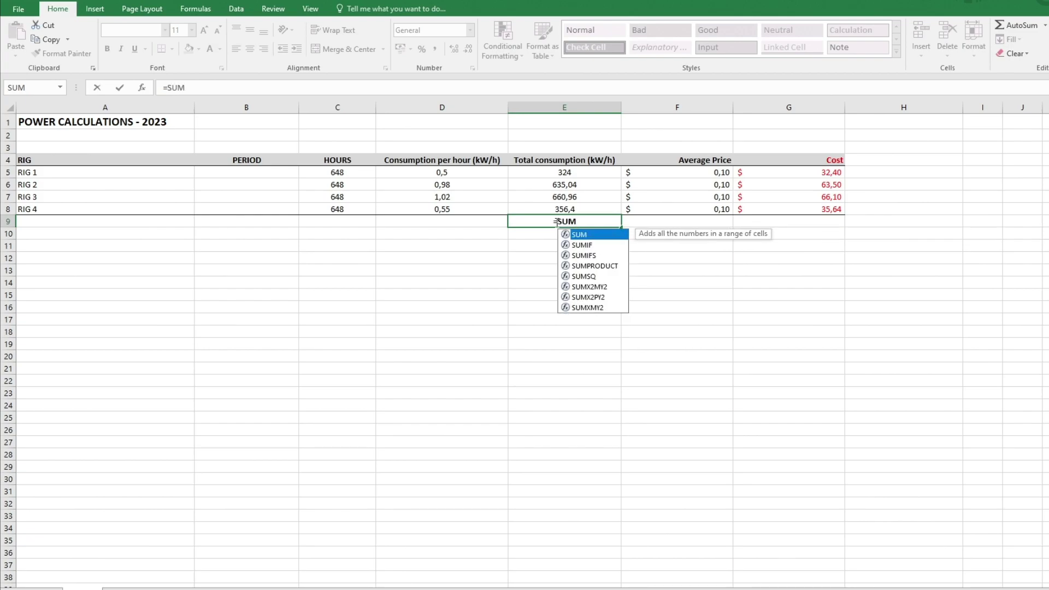
{"action": "type", "text": "("}
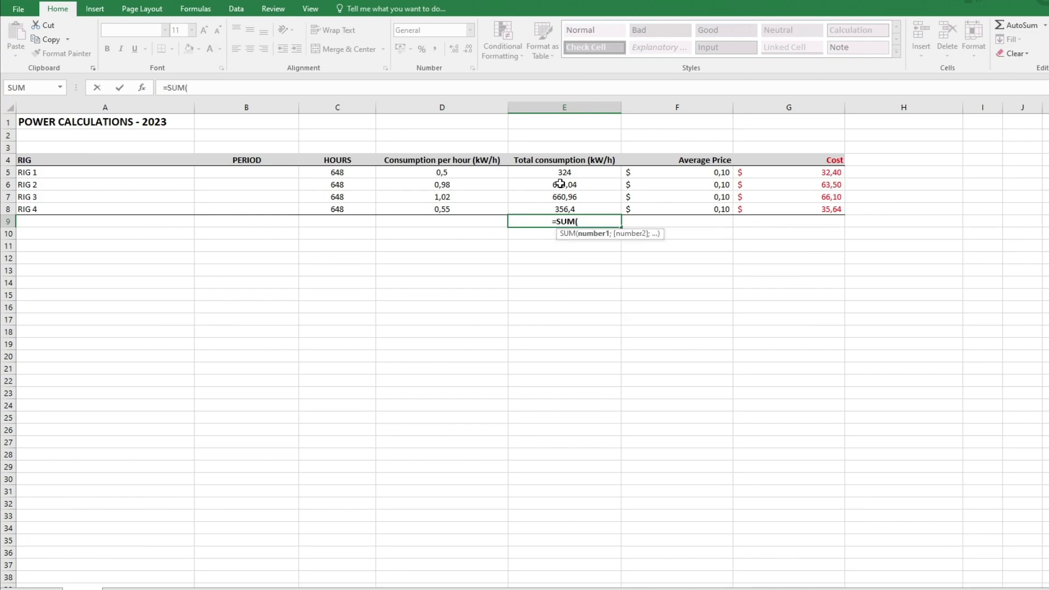
{"action": "left_click", "coordinate": [562, 172]}
{"action": "left_click_drag", "start_coordinate": [615, 180], "coordinate": [618, 211]}
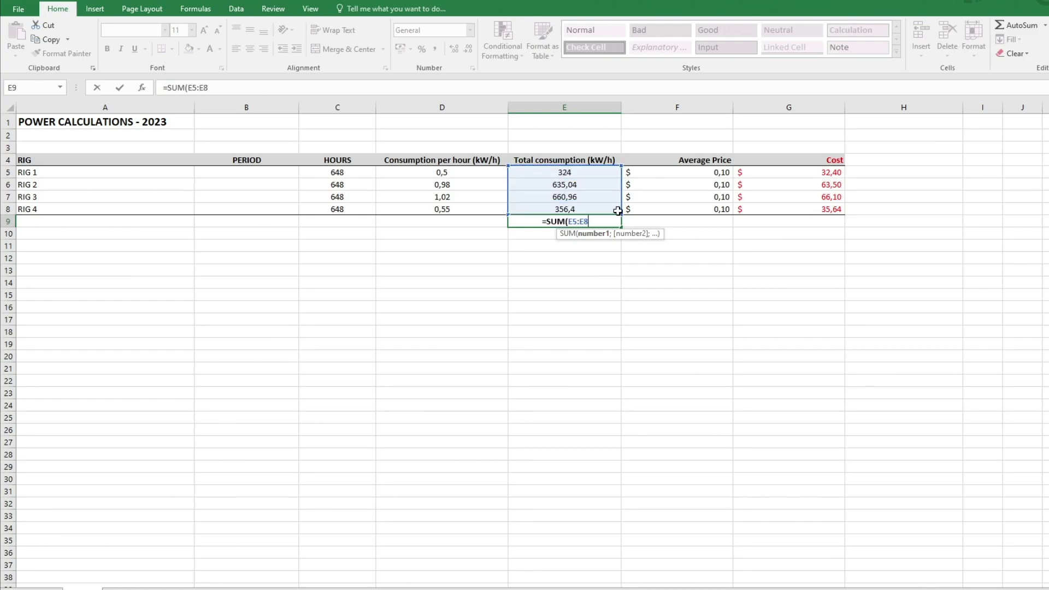
{"action": "type", "text": ")"}
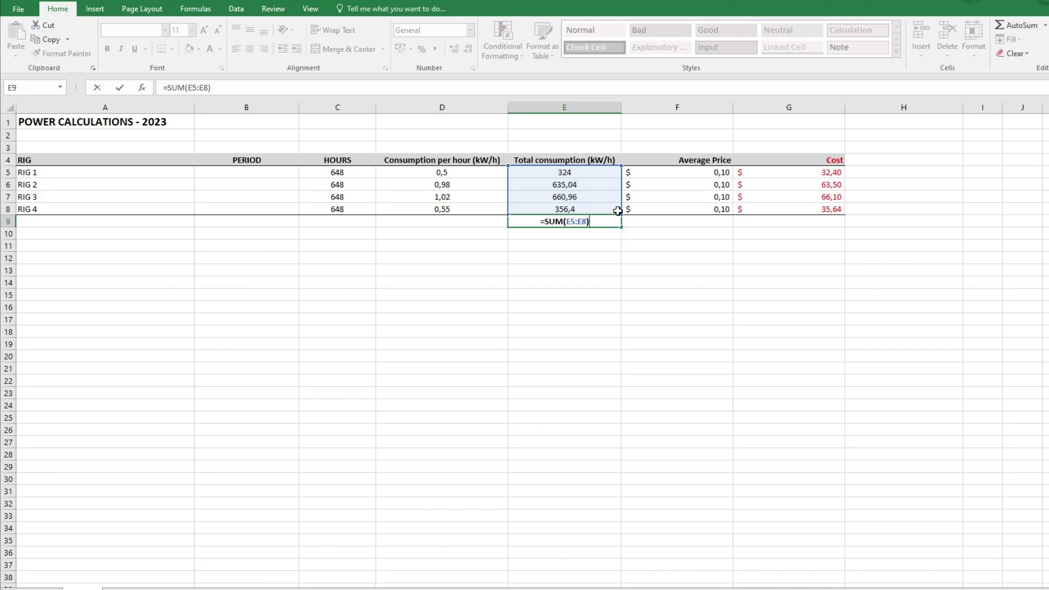
{"action": "key", "text": "Return"}
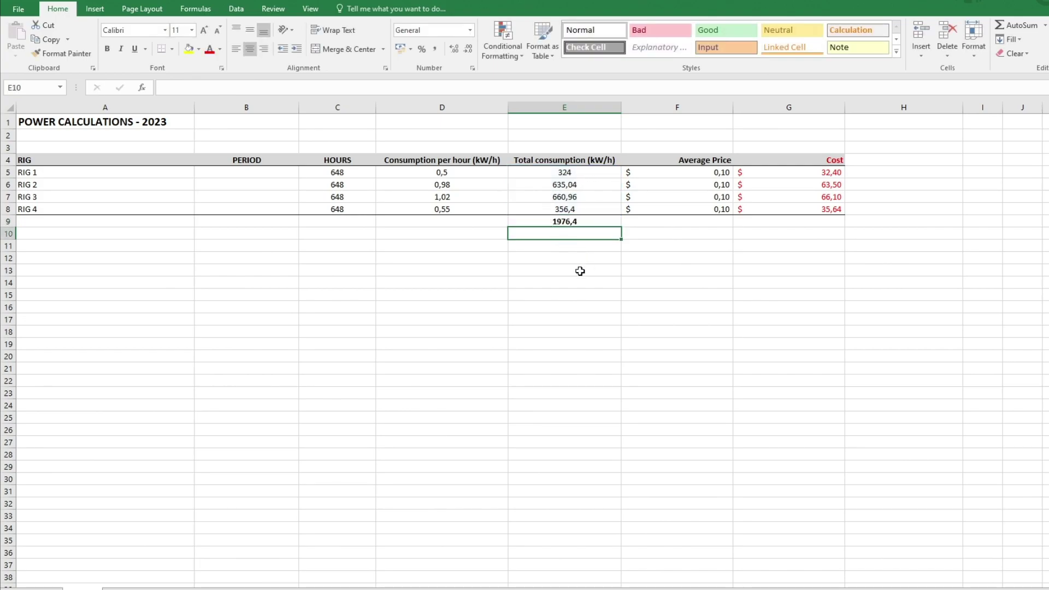
{"action": "left_click", "coordinate": [555, 223]}
AutoSum D5:D8 into D9 for a 3,05 kW/h consumption-per-hour total.
{"action": "left_click", "coordinate": [569, 254]}
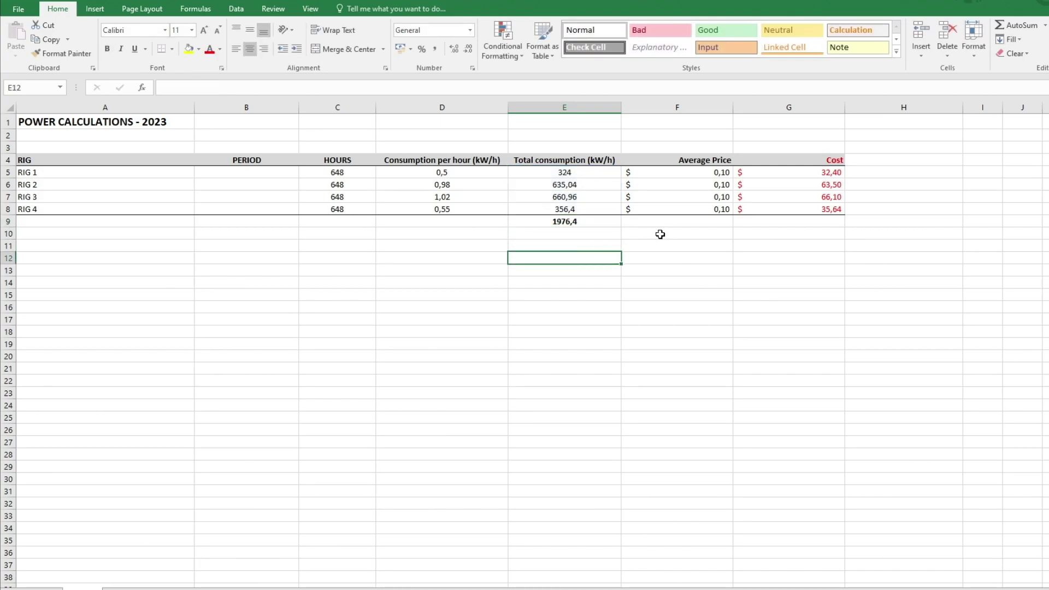
{"action": "left_click", "coordinate": [796, 224]}
{"action": "left_click", "coordinate": [430, 221]}
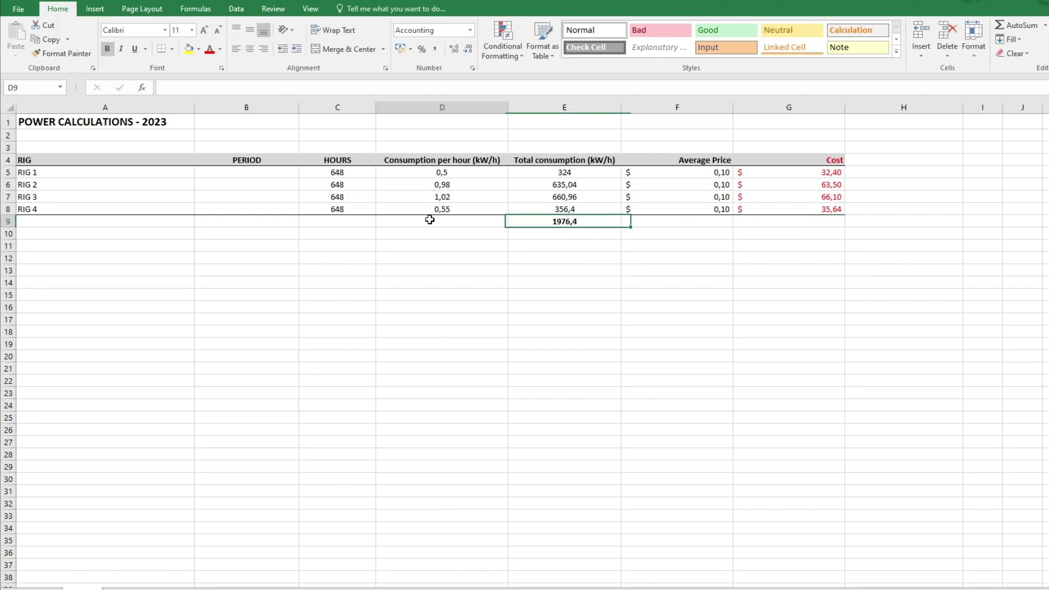
{"action": "left_click_drag", "start_coordinate": [473, 177], "coordinate": [473, 217]}
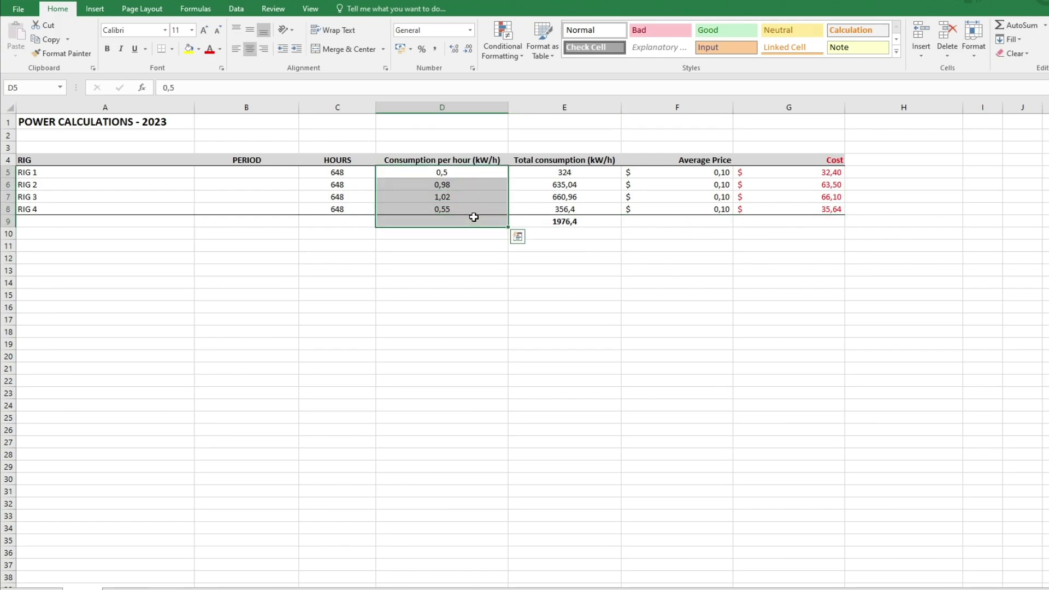
{"action": "left_click", "coordinate": [414, 174]}
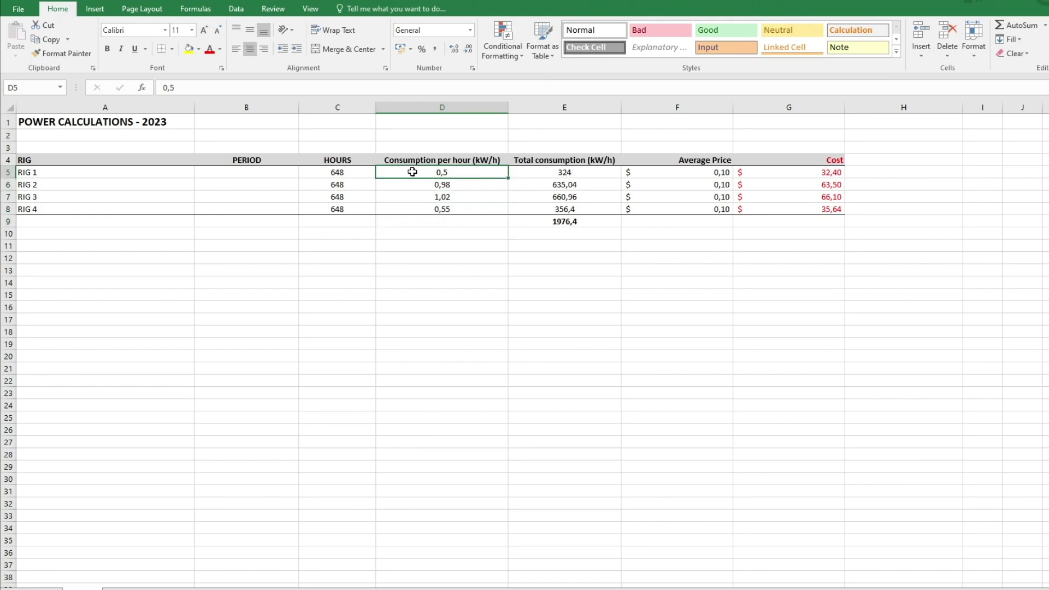
{"action": "left_click_drag", "start_coordinate": [413, 172], "coordinate": [411, 218]}
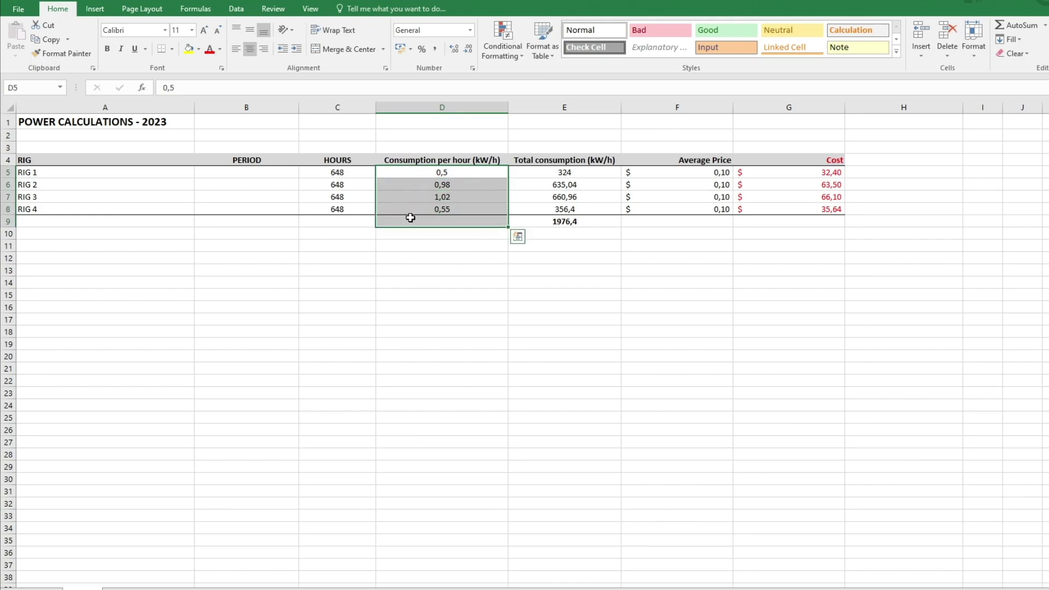
{"action": "left_click", "coordinate": [1029, 31]}
AutoSum the Cost column into G9 for a $197,64 total.
{"action": "left_click_drag", "start_coordinate": [801, 171], "coordinate": [802, 222]}
{"action": "left_click", "coordinate": [1016, 25]}
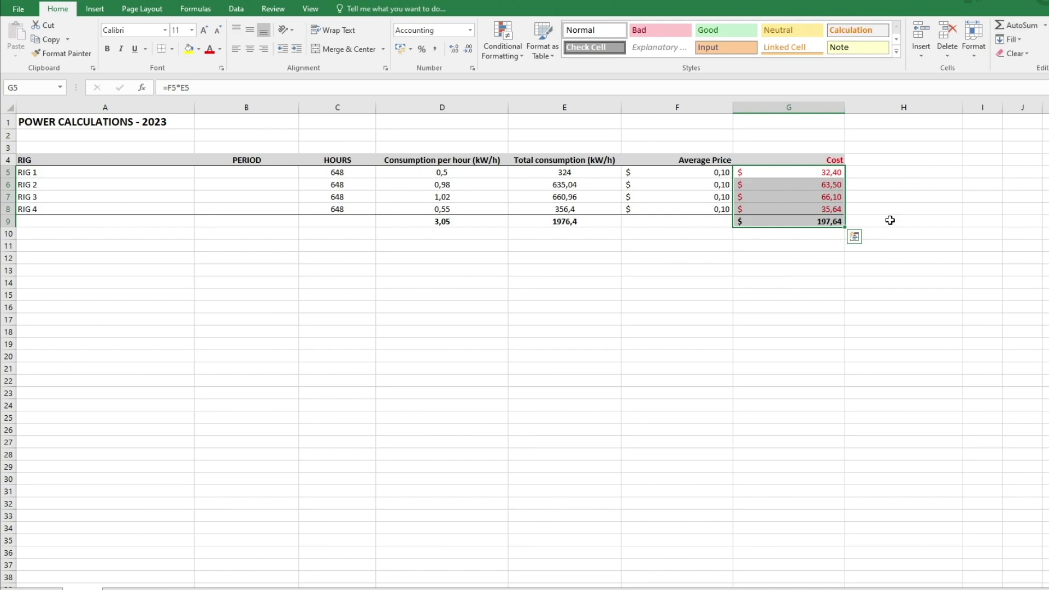
{"action": "left_click", "coordinate": [789, 307]}
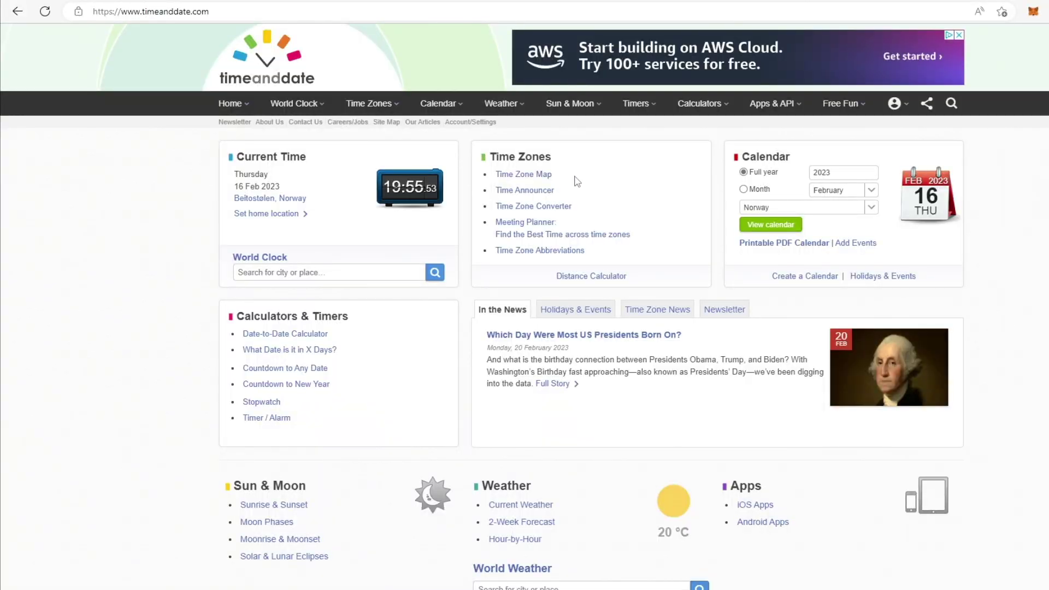
Open the Date to Date Calculator and set the start date to 01/02/2023.
{"action": "mouse_move", "coordinate": [670, 107]}
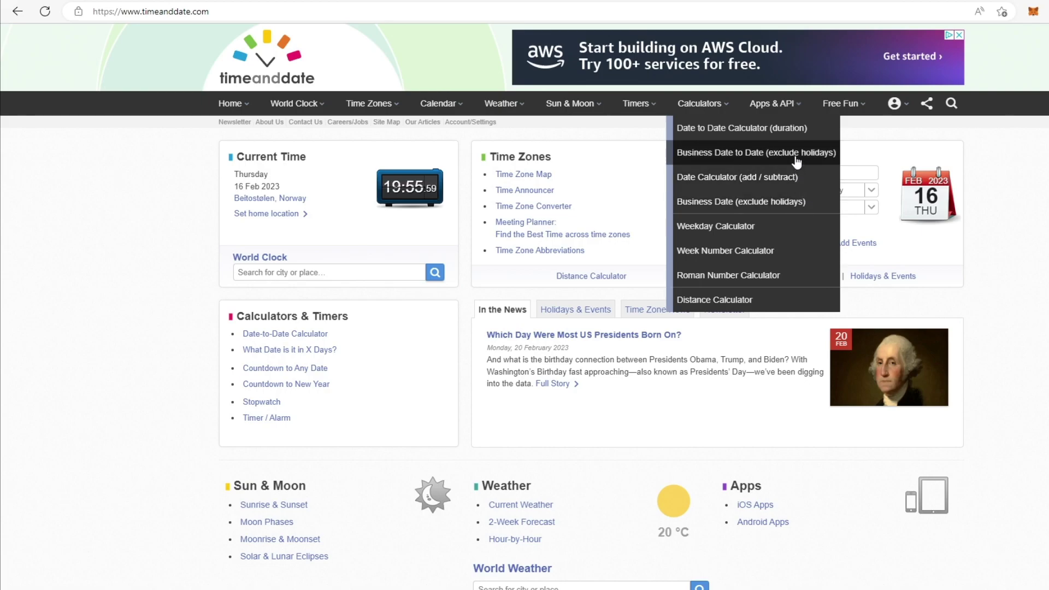
{"action": "left_click", "coordinate": [777, 136]}
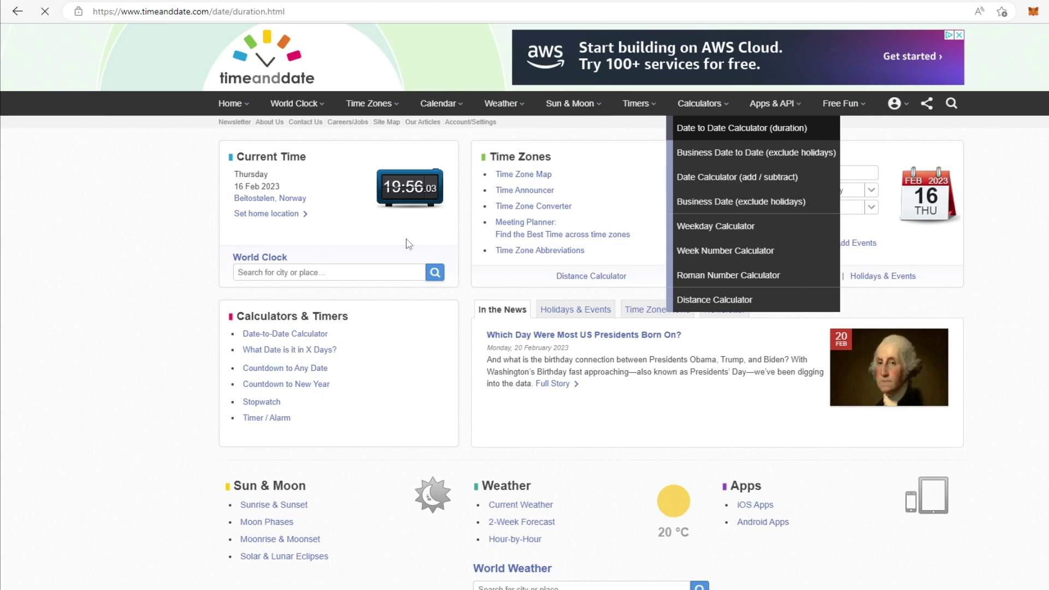
{"action": "left_click", "coordinate": [236, 277]}
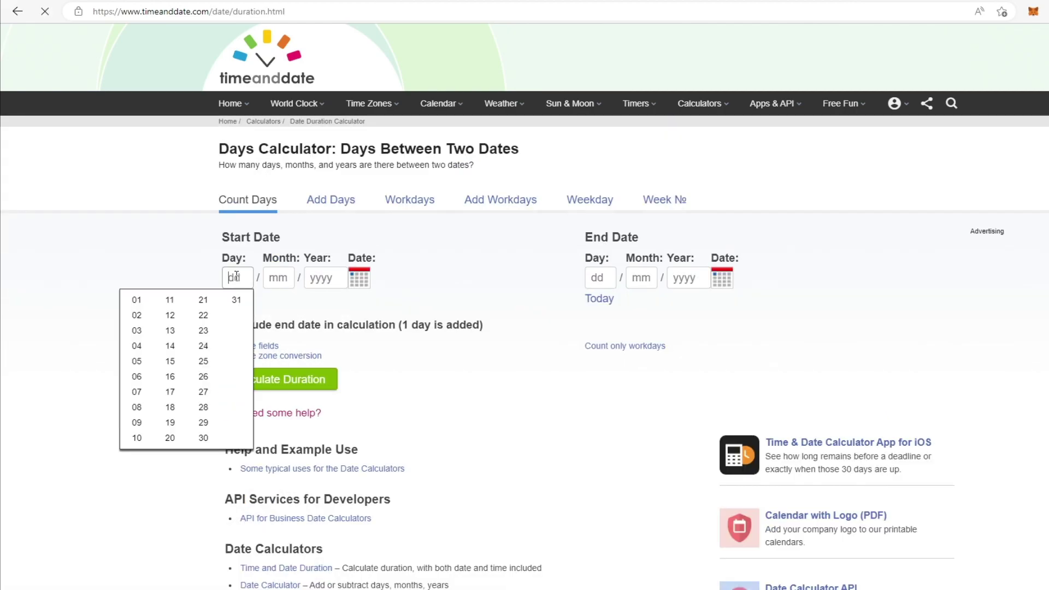
{"action": "left_click", "coordinate": [136, 300]}
{"action": "left_click", "coordinate": [277, 278]}
{"action": "left_click", "coordinate": [282, 310]}
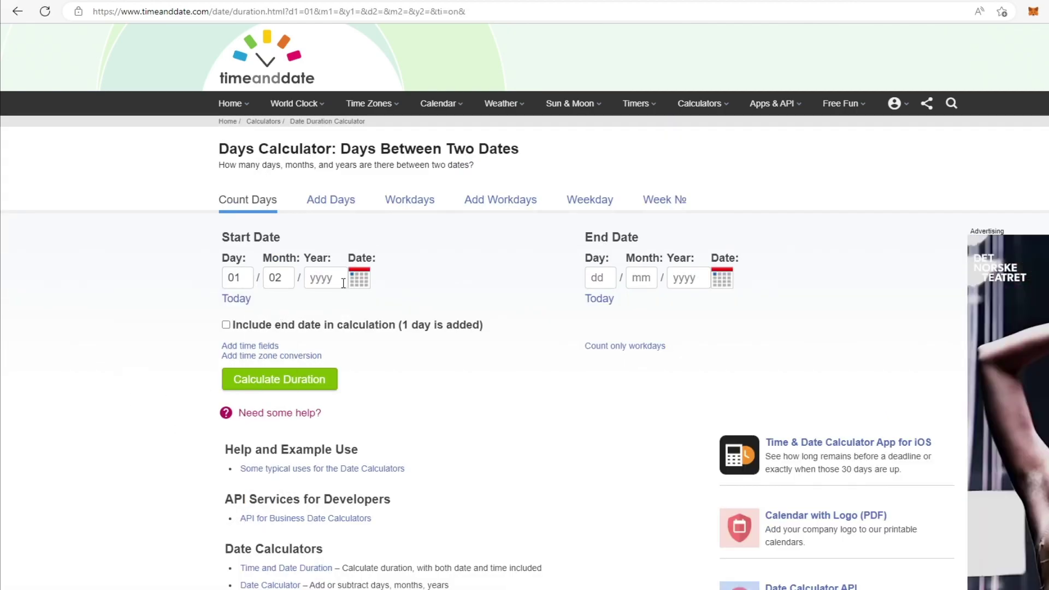
{"action": "left_click", "coordinate": [325, 277]}
{"action": "left_click", "coordinate": [323, 312]}
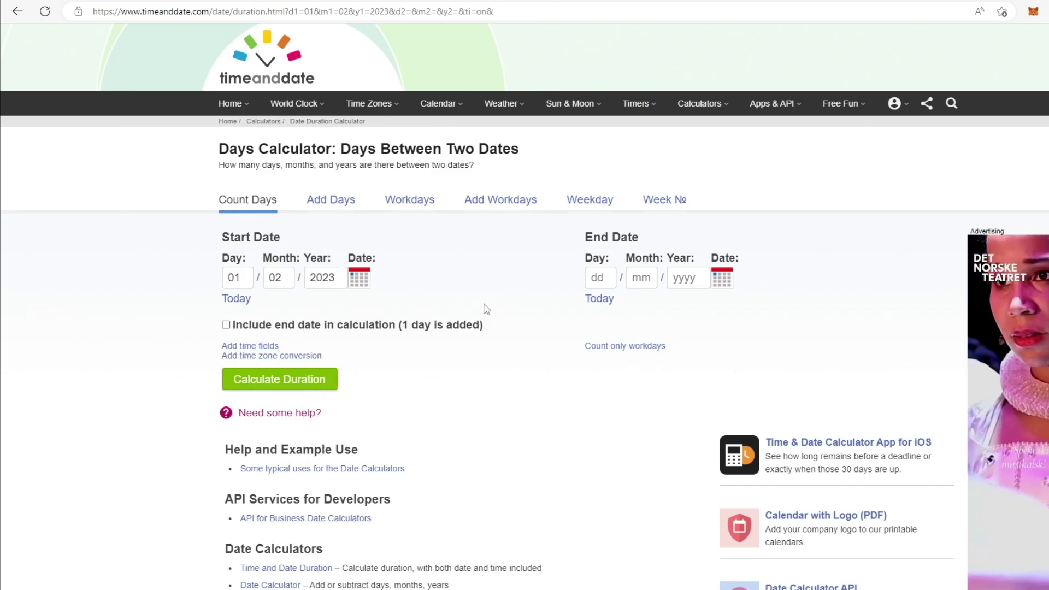
Set the end date to 28/02/2023 and tick Include end date.
{"action": "left_click", "coordinate": [594, 277]}
{"action": "left_click", "coordinate": [566, 407]}
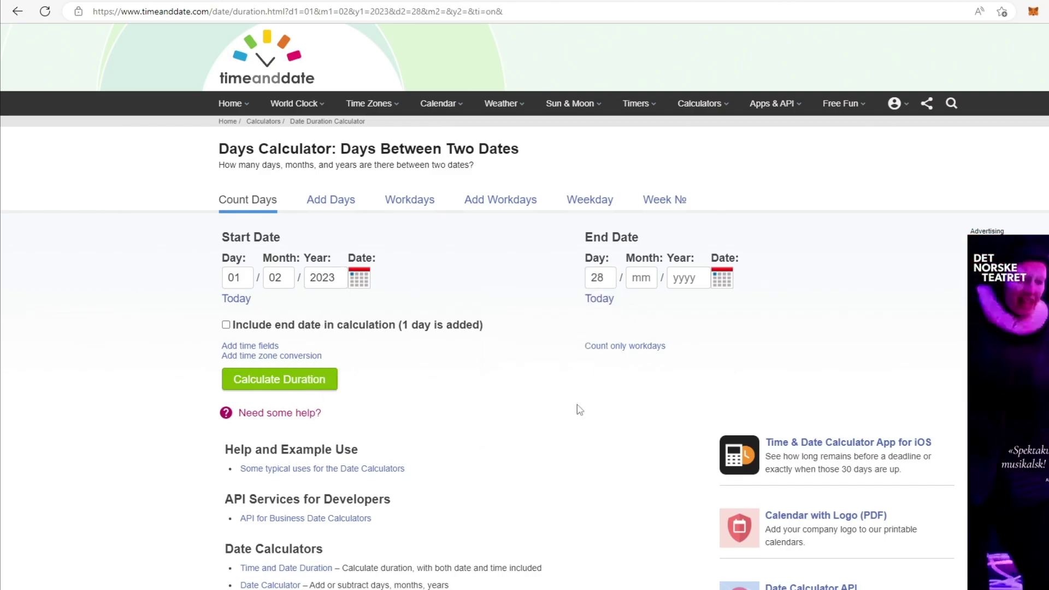
{"action": "left_click", "coordinate": [649, 277]}
{"action": "left_click", "coordinate": [637, 312]}
{"action": "left_click", "coordinate": [683, 278]}
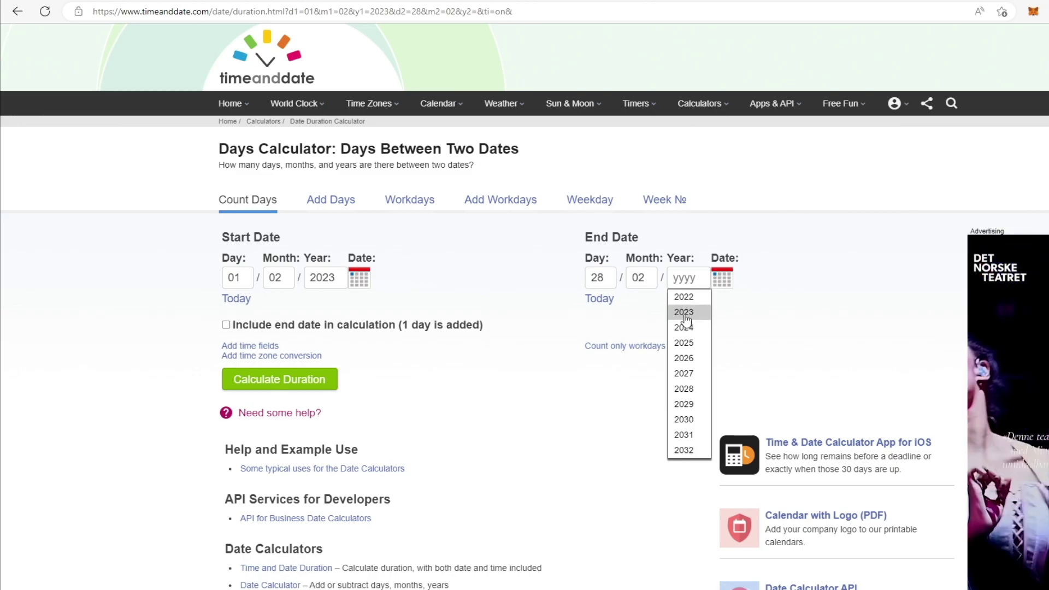
{"action": "left_click", "coordinate": [684, 313]}
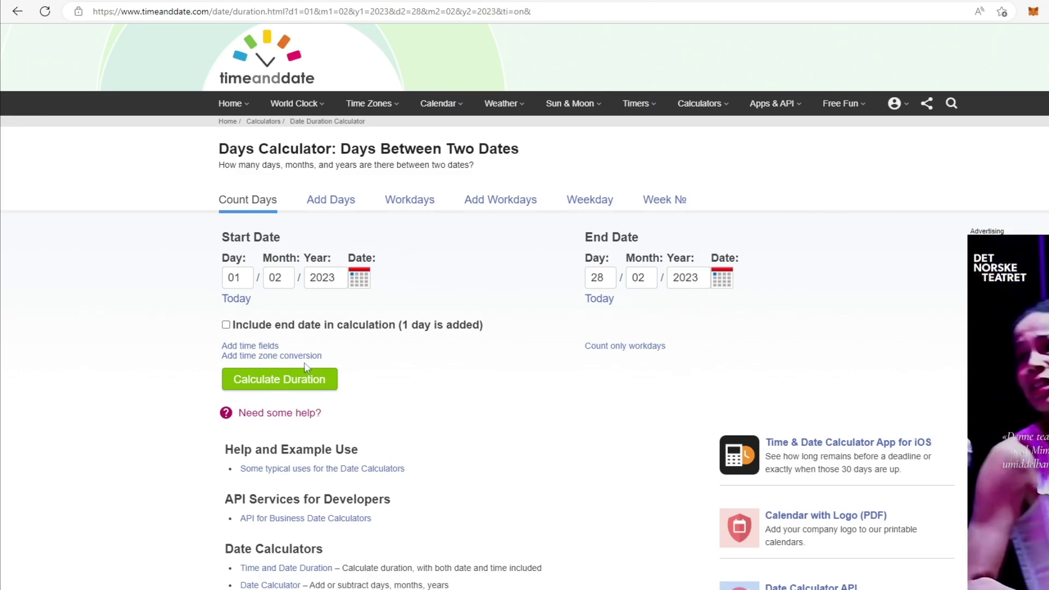
{"action": "left_click", "coordinate": [226, 325]}
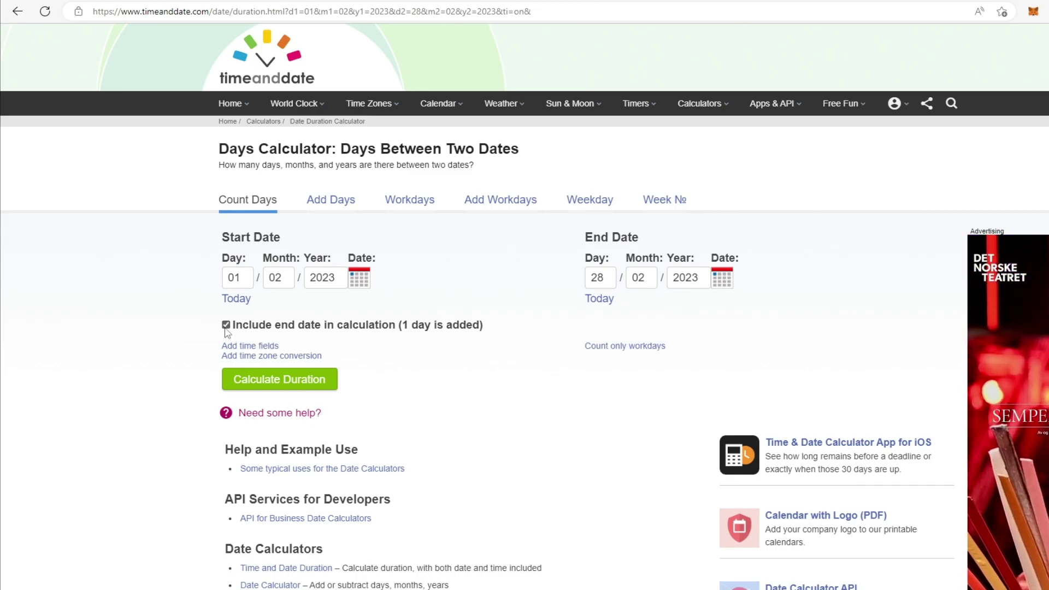
Calculate the duration, then recalculate without the end date: 27 days, 648 hours.
{"action": "left_click", "coordinate": [264, 384]}
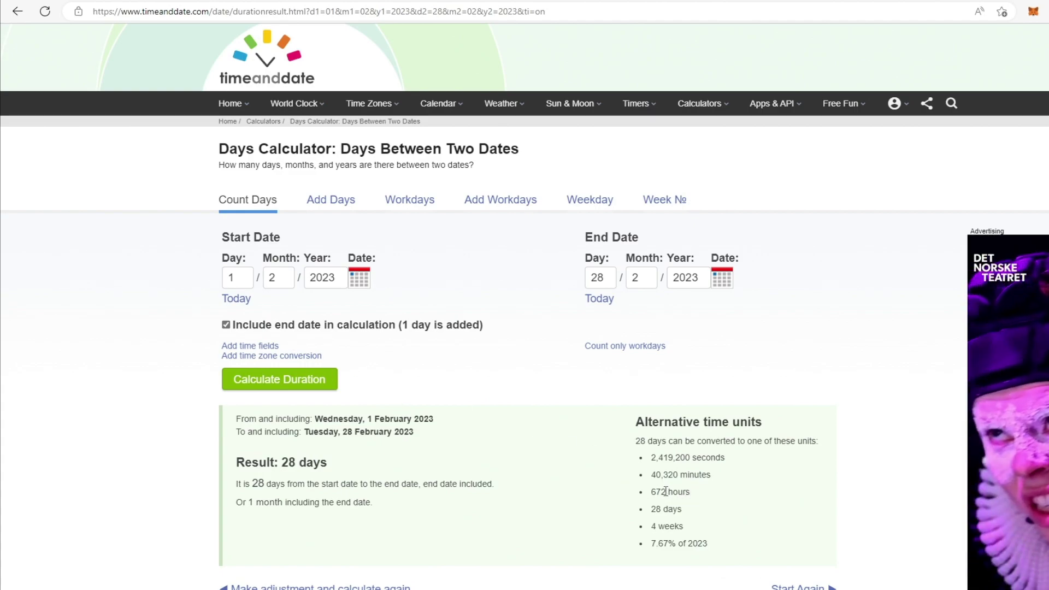
{"action": "left_click_drag", "start_coordinate": [666, 492], "coordinate": [642, 499]}
{"action": "left_click", "coordinate": [643, 498]}
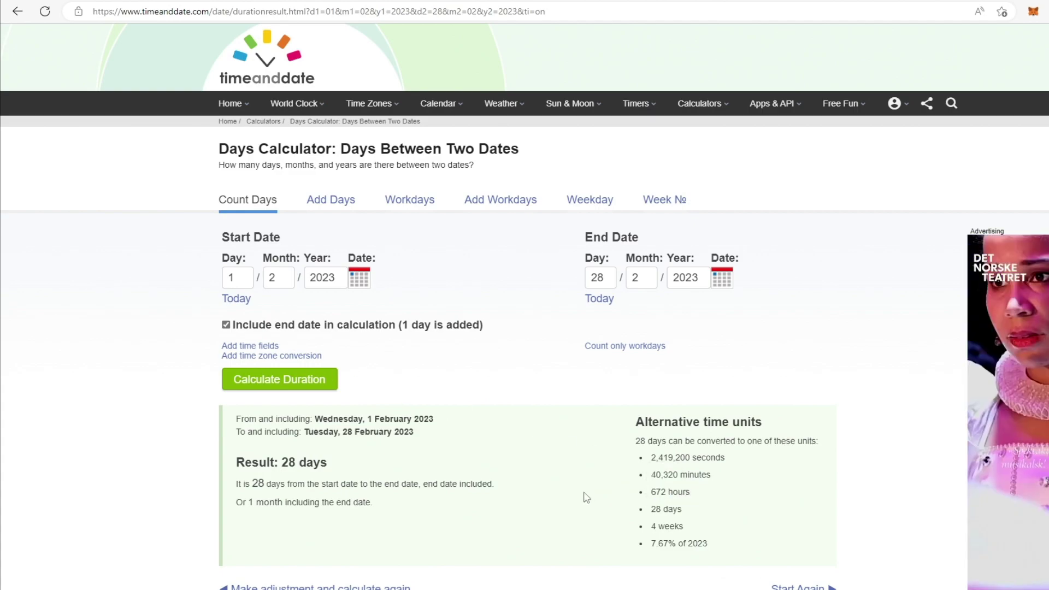
{"action": "left_click", "coordinate": [225, 325]}
{"action": "left_click", "coordinate": [266, 382]}
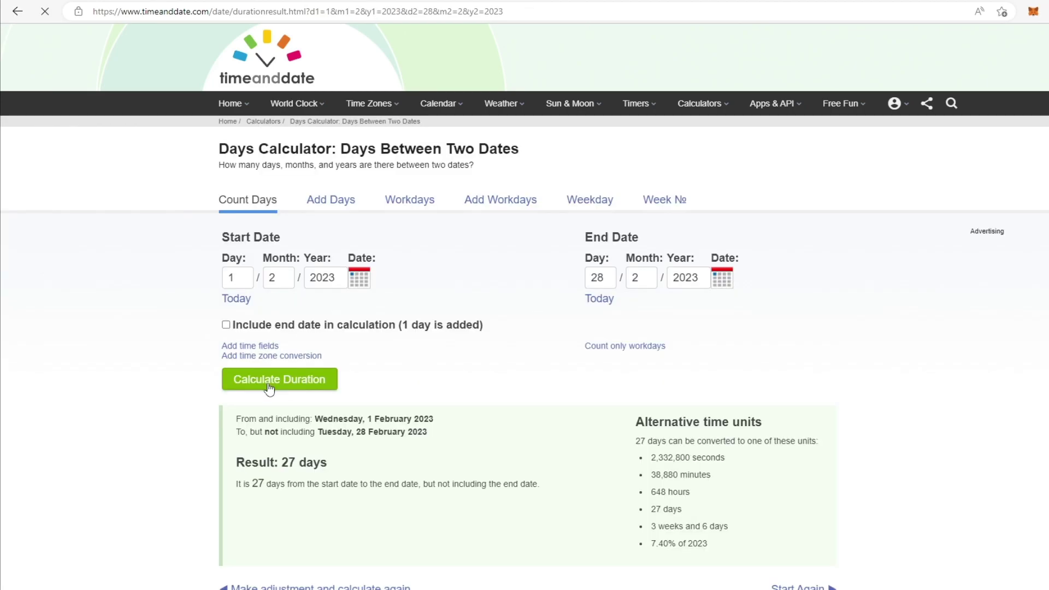
{"action": "left_click_drag", "start_coordinate": [709, 495], "coordinate": [649, 497]}
{"action": "left_click", "coordinate": [649, 497]}
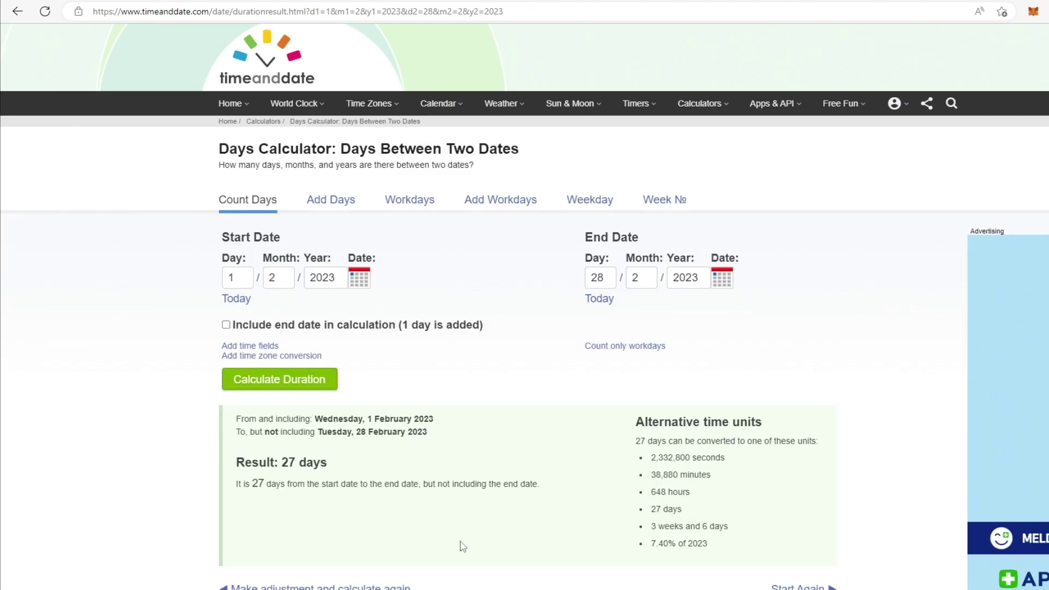
{"action": "left_click_drag", "start_coordinate": [328, 463], "coordinate": [235, 462]}
{"action": "left_click", "coordinate": [311, 500]}
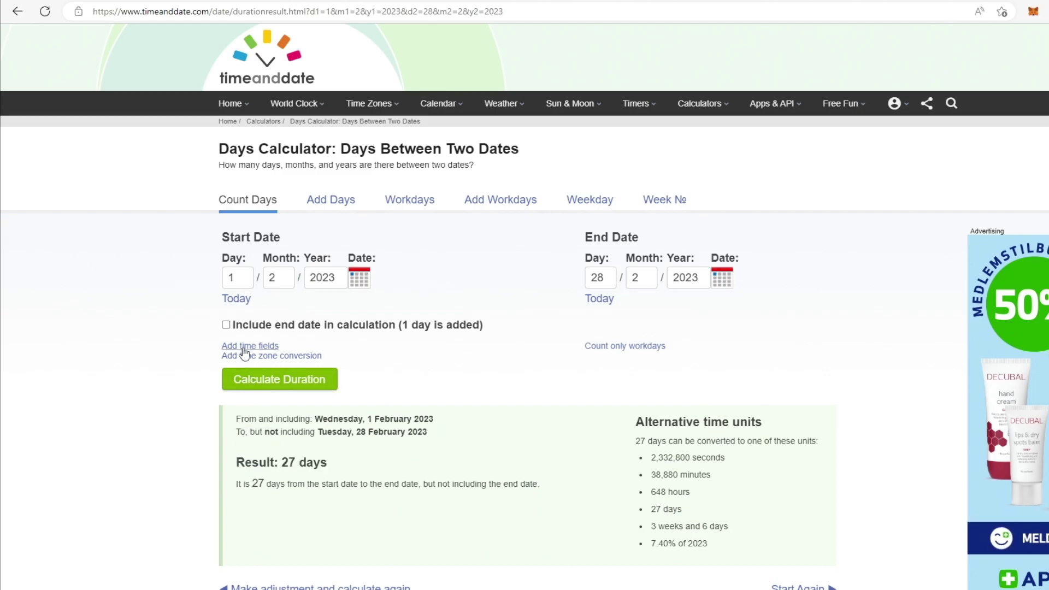
Recalculate with the end date included to get 28 days and select 672 hours.
{"action": "left_click", "coordinate": [226, 324]}
{"action": "left_click", "coordinate": [304, 381]}
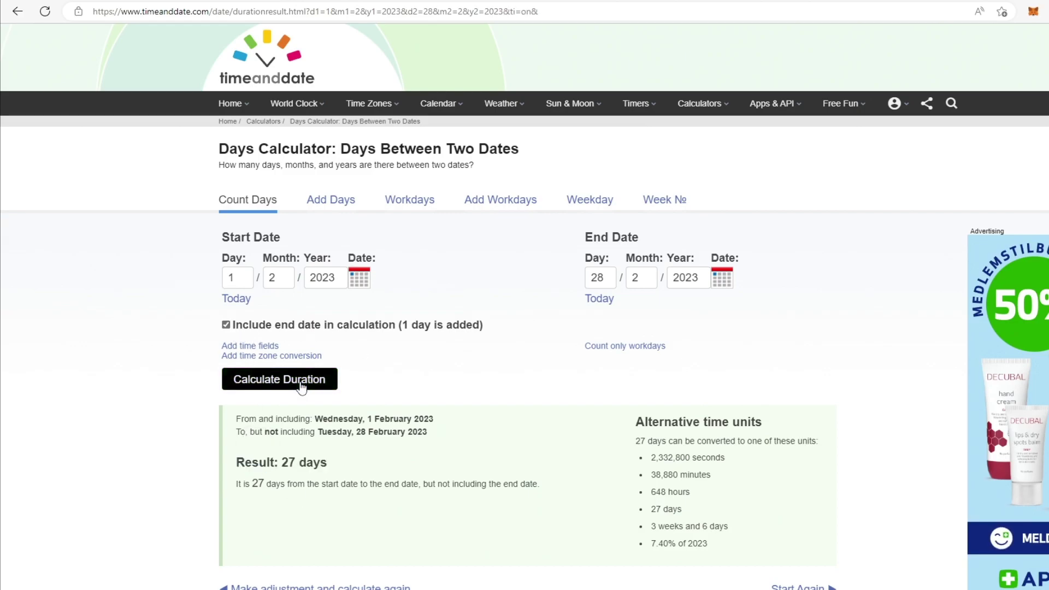
{"action": "left_click_drag", "start_coordinate": [234, 463], "coordinate": [328, 464]}
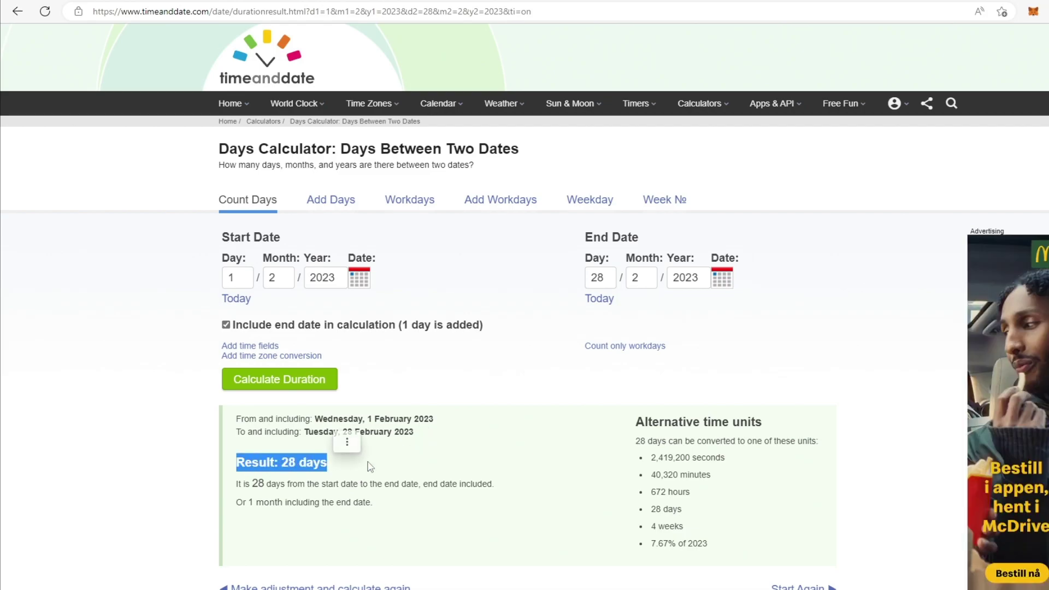
{"action": "left_click", "coordinate": [347, 437]}
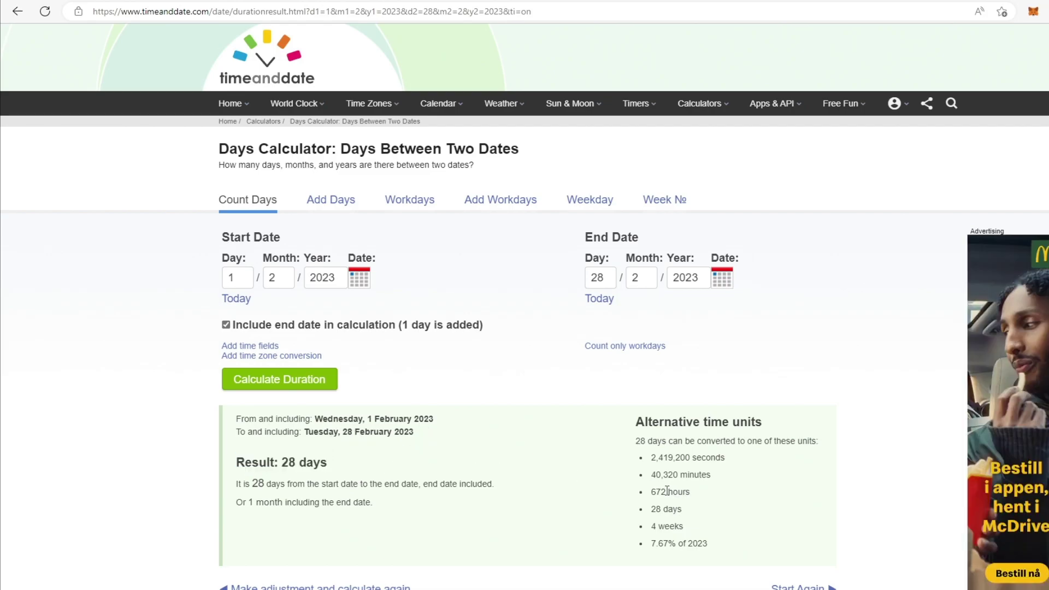
{"action": "mouse_move", "coordinate": [667, 491]}
{"action": "left_mouse_down"}
{"action": "mouse_move", "coordinate": [654, 492]}
{"action": "mouse_move", "coordinate": [660, 475]}
{"action": "mouse_move", "coordinate": [651, 492]}
{"action": "left_mouse_up"}
{"action": "key", "text": "alt+Tab"}
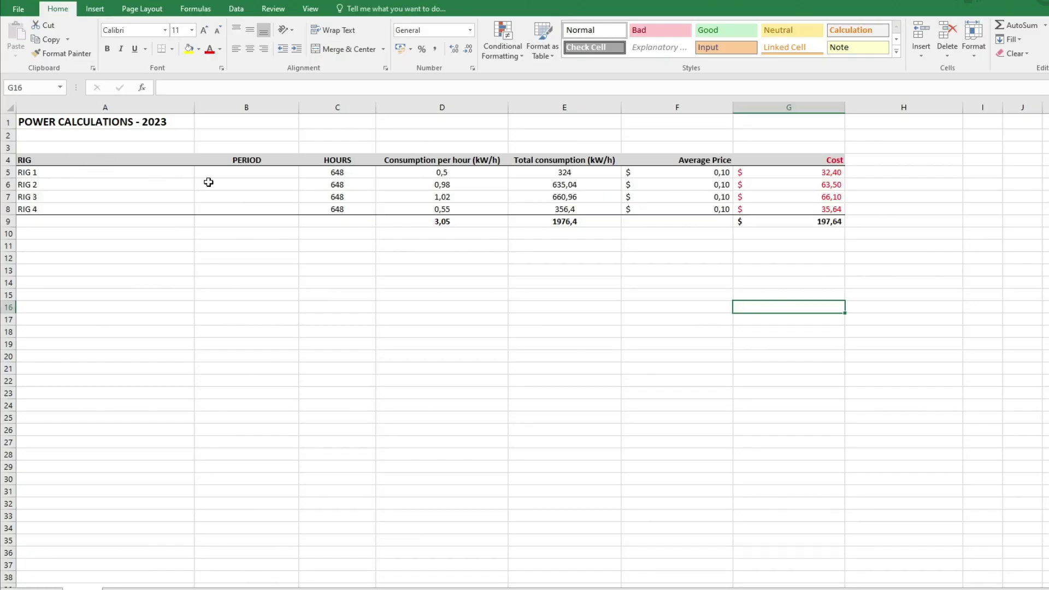
Enter 672 hours in C5 and fill it down to C8 for all four rigs.
{"action": "left_click", "coordinate": [335, 173]}
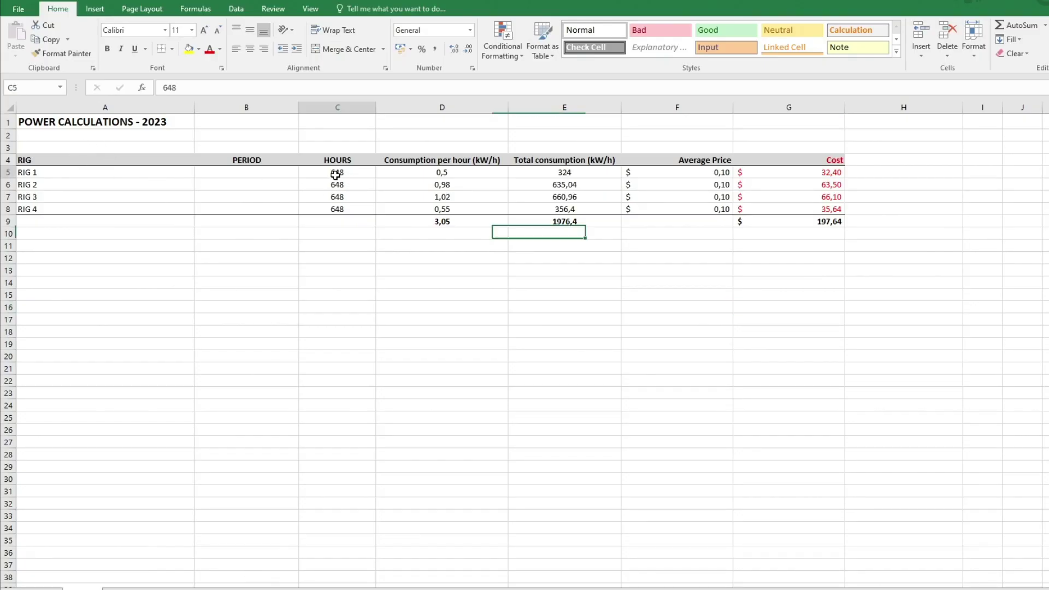
{"action": "type", "text": "672"}
{"action": "key", "text": "Return"}
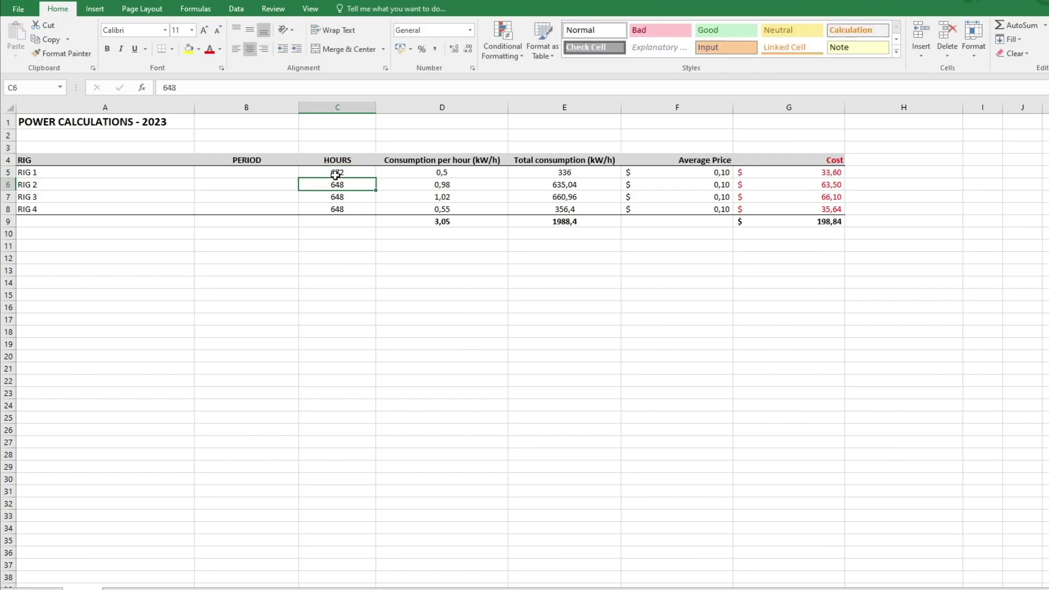
{"action": "left_click", "coordinate": [335, 173]}
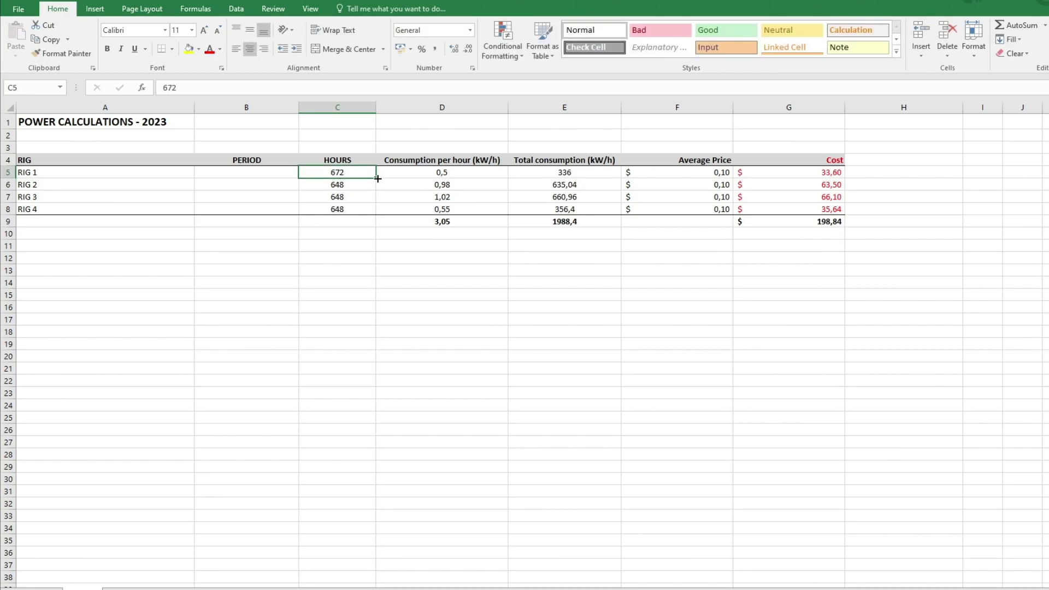
{"action": "left_click_drag", "start_coordinate": [377, 180], "coordinate": [372, 212]}
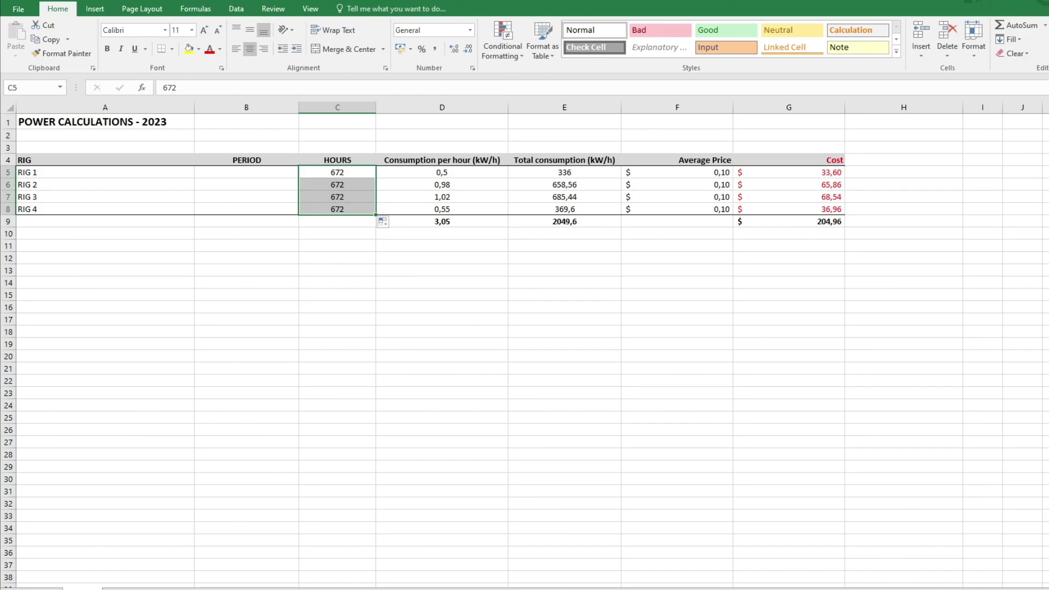
{"action": "key", "text": "alt+Tab"}
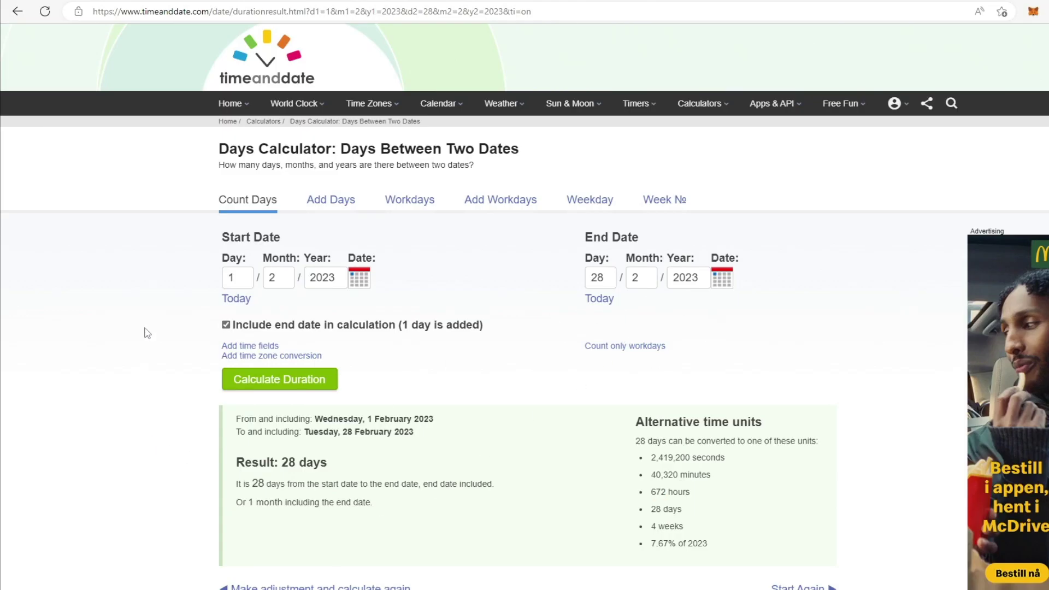
{"action": "mouse_move", "coordinate": [308, 113]}
{"action": "mouse_move", "coordinate": [713, 109]}
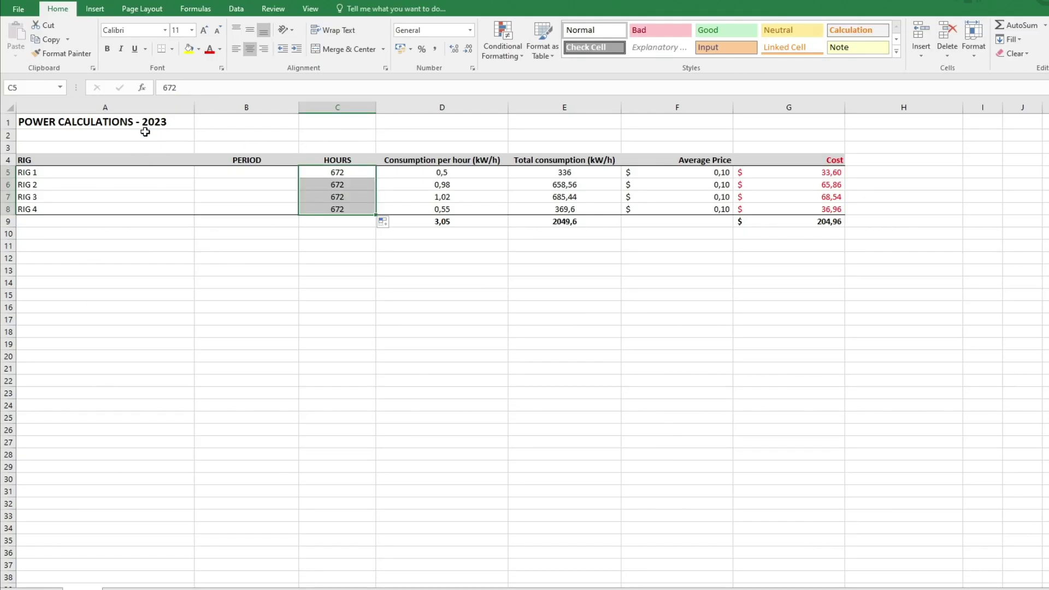
{"action": "left_click", "coordinate": [310, 342]}
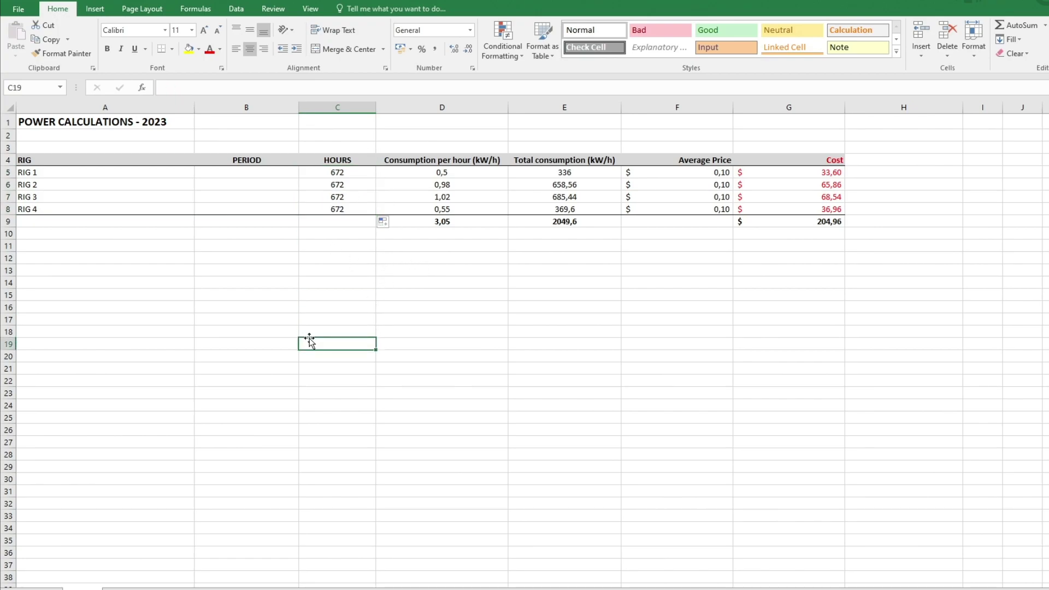